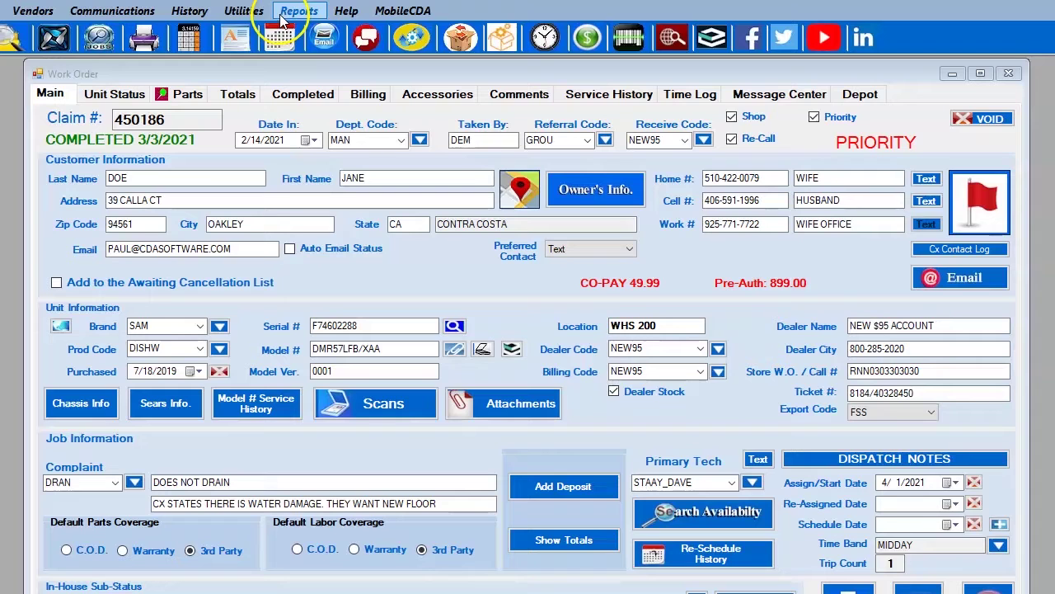
# - Locate the employee commissions report among the invoice reports, and open the Employee Commissions utility
pyautogui.click(244, 12)
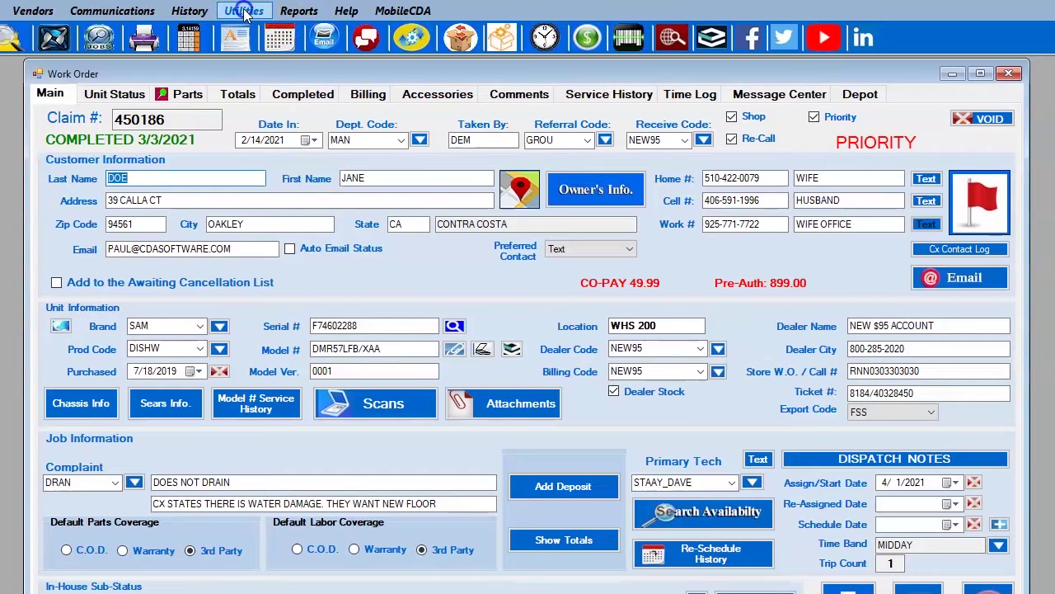
pyautogui.moveTo(280, 174)
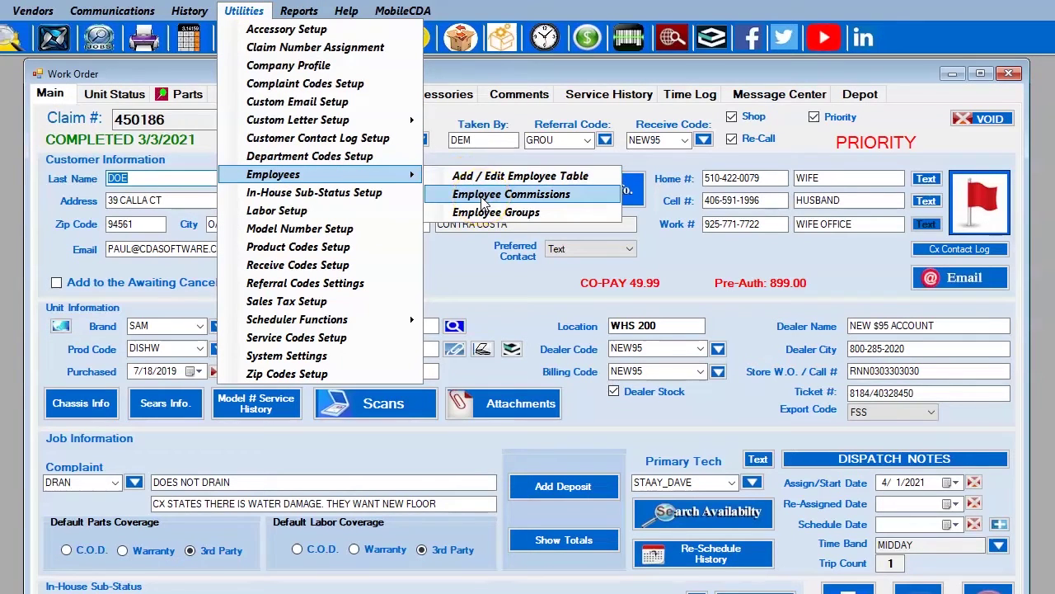
pyautogui.click(298, 11)
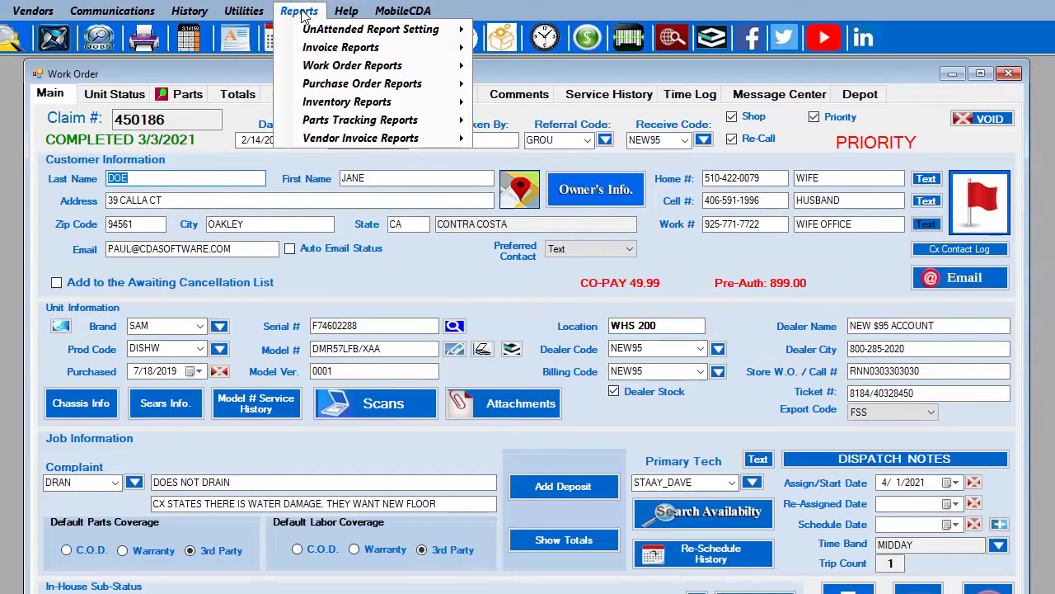
pyautogui.moveTo(326, 56)
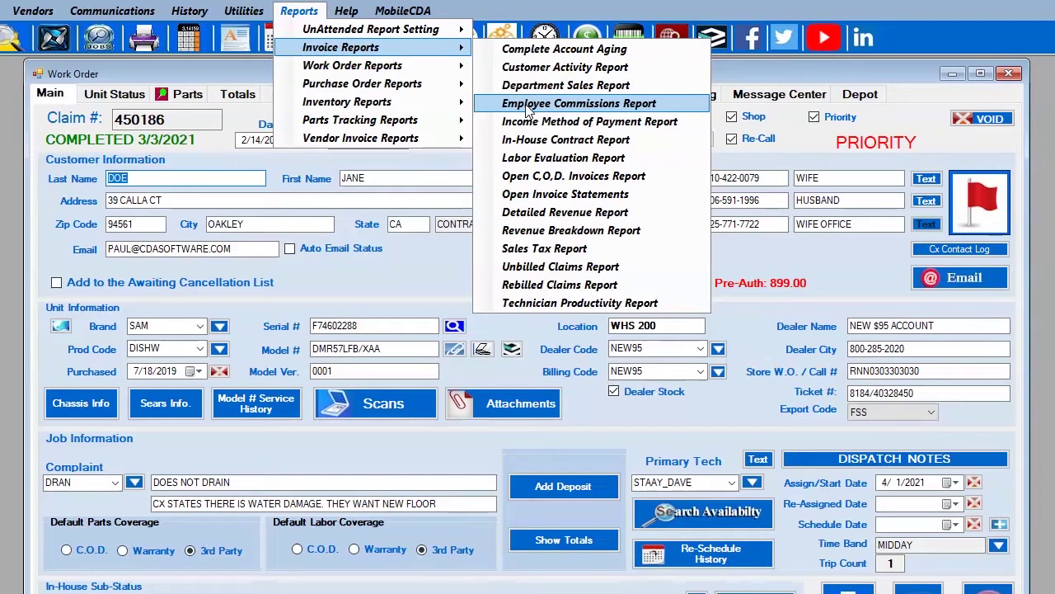
pyautogui.click(245, 12)
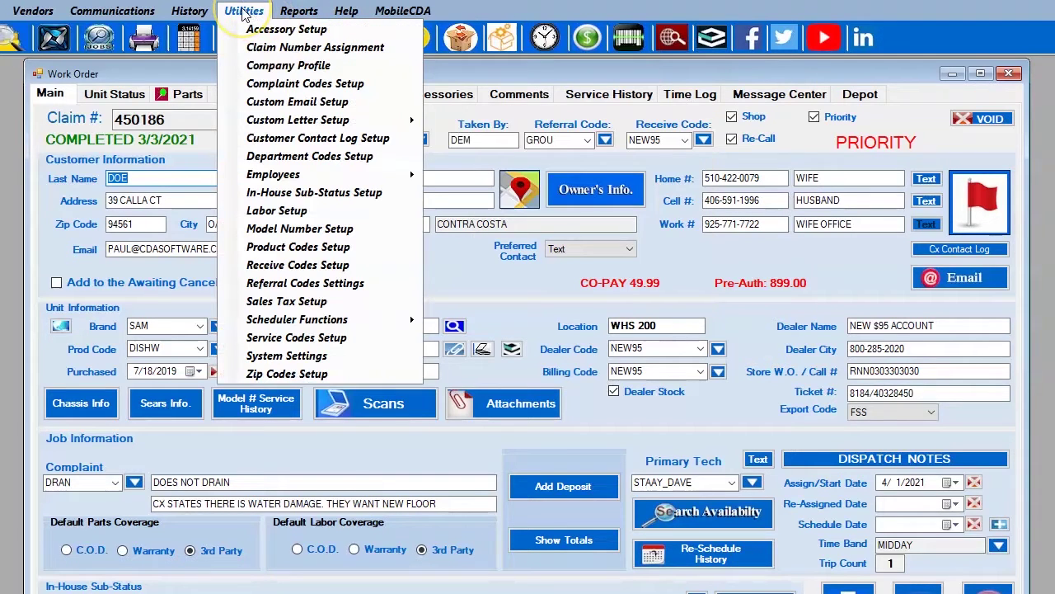
pyautogui.moveTo(280, 173)
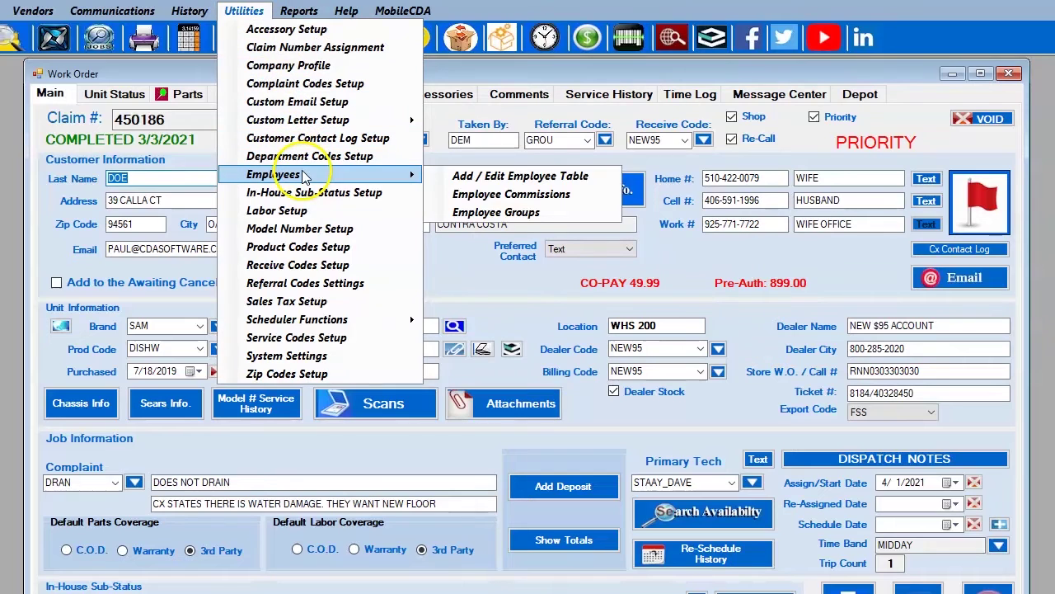
pyautogui.click(505, 198)
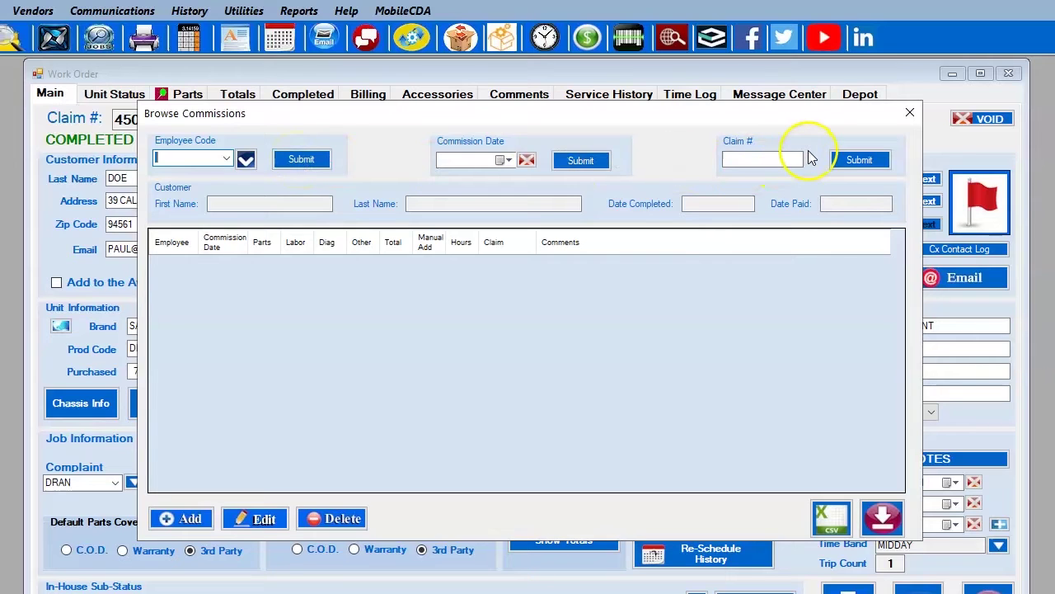
# - Look up the commissions recorded for the open work order by its claim number
pyautogui.click(756, 157)
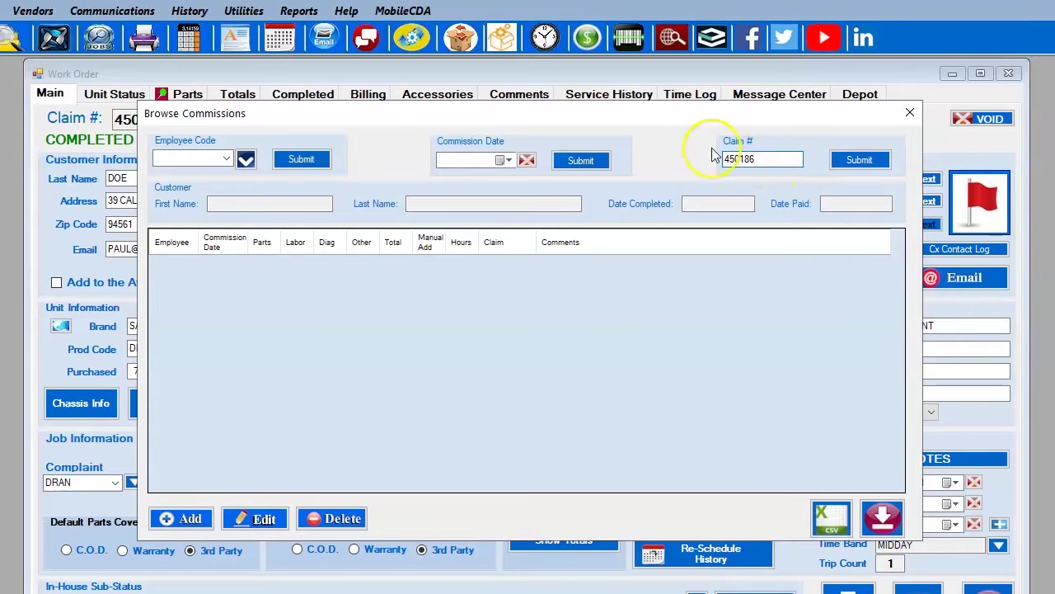
pyautogui.click(848, 160)
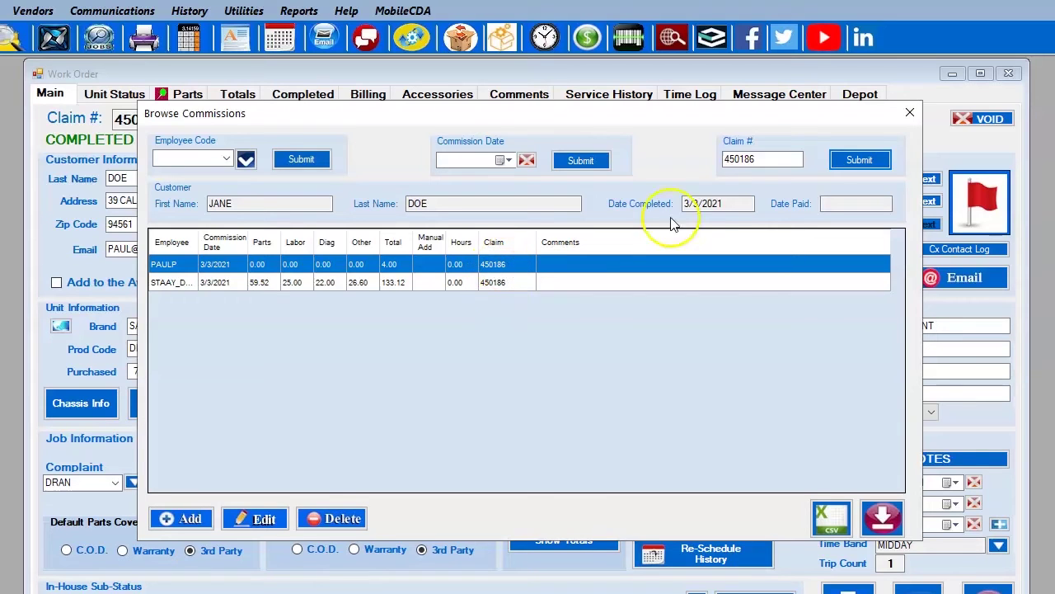
pyautogui.moveTo(757, 158); pyautogui.dragTo(711, 160)
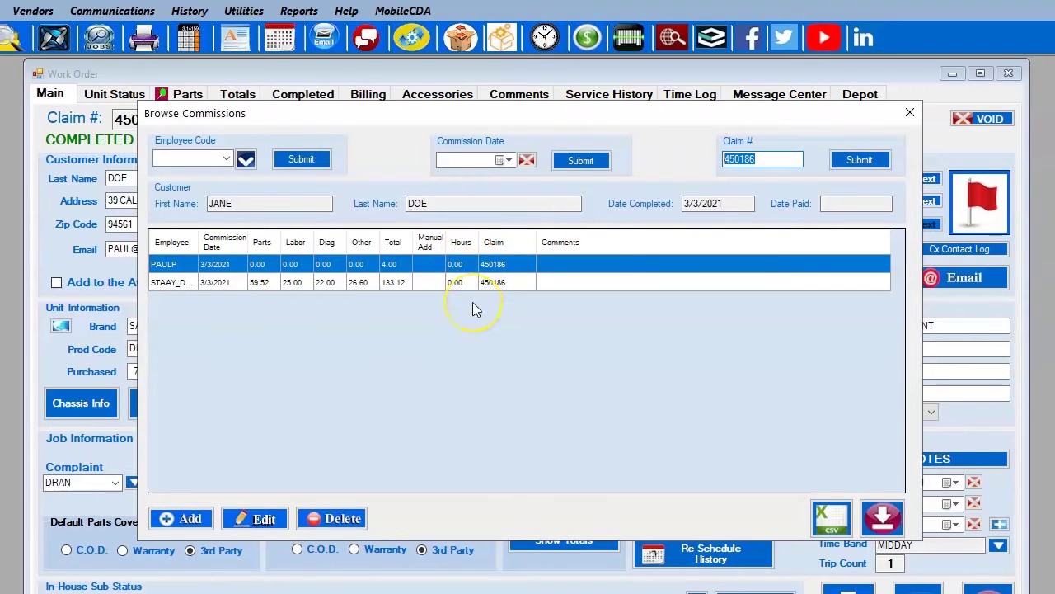
# - Filter the commission records by the commission date 3/2/2021
pyautogui.click(504, 163)
pyautogui.click(452, 160)
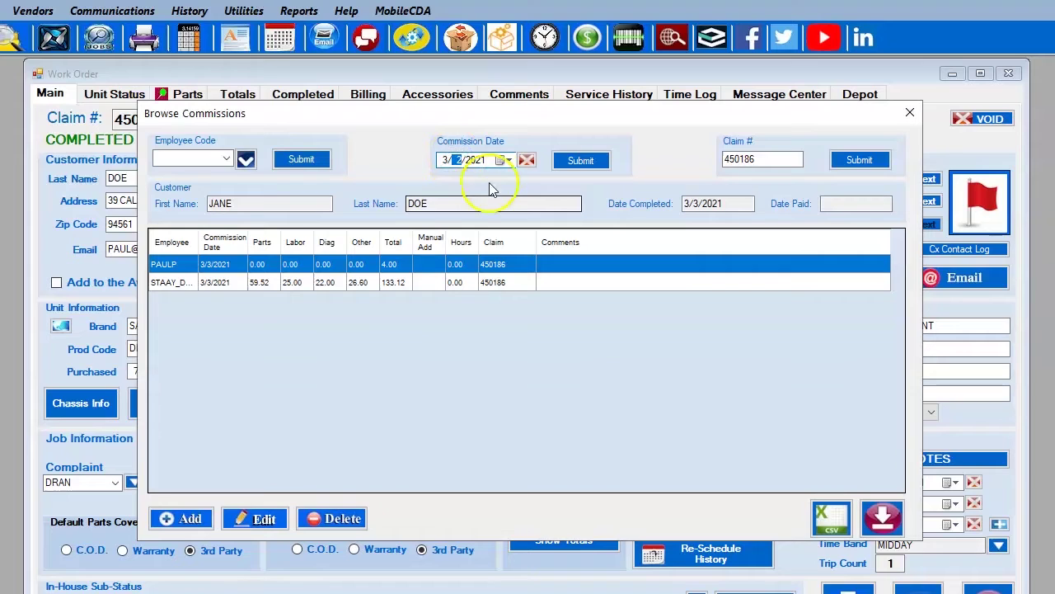
pyautogui.click(449, 164)
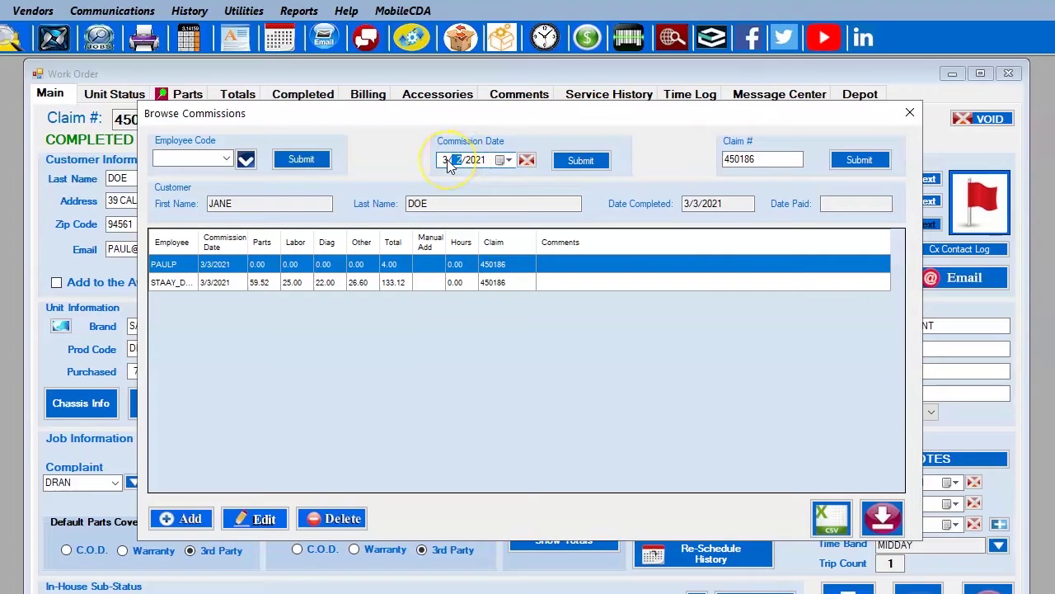
pyautogui.click(554, 161)
pyautogui.click(449, 161)
pyautogui.click(545, 163)
pyautogui.click(577, 160)
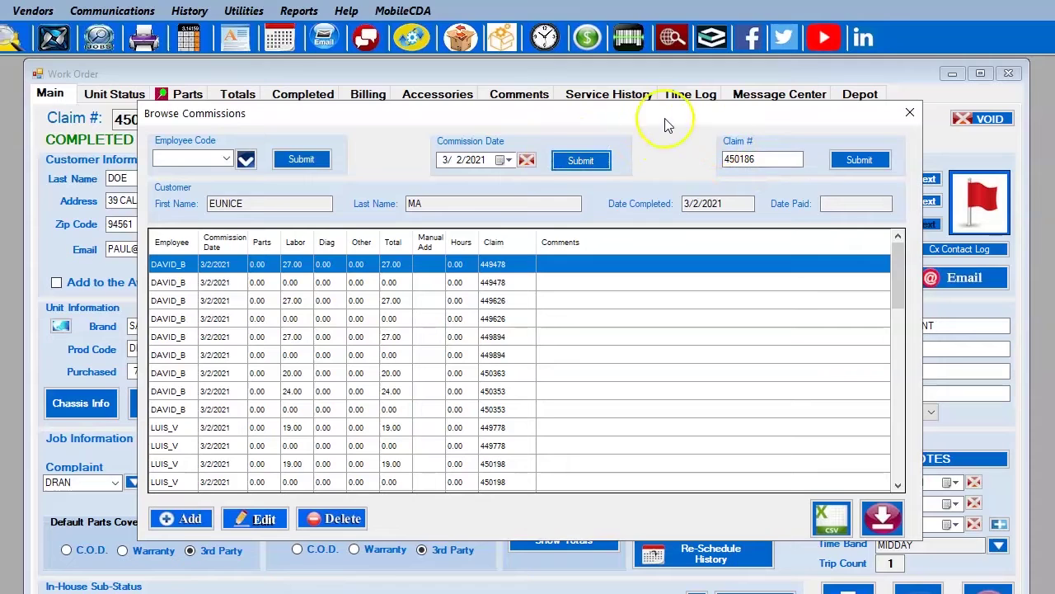
# - Filter the commission records by the employee code of the work order's primary tech
pyautogui.click(228, 162)
pyautogui.click(226, 361)
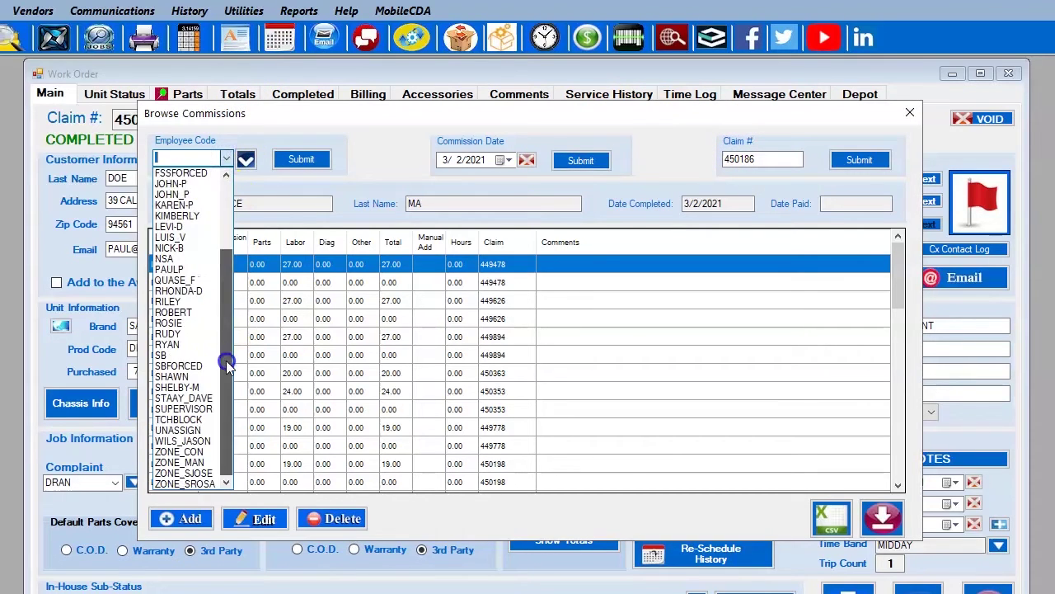
pyautogui.click(180, 397)
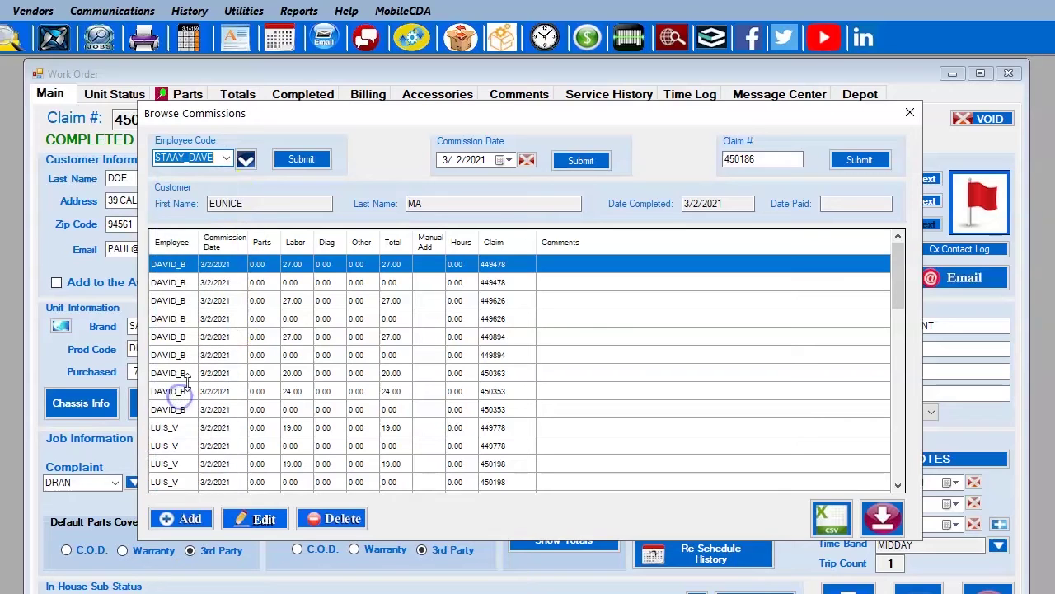
pyautogui.click(282, 166)
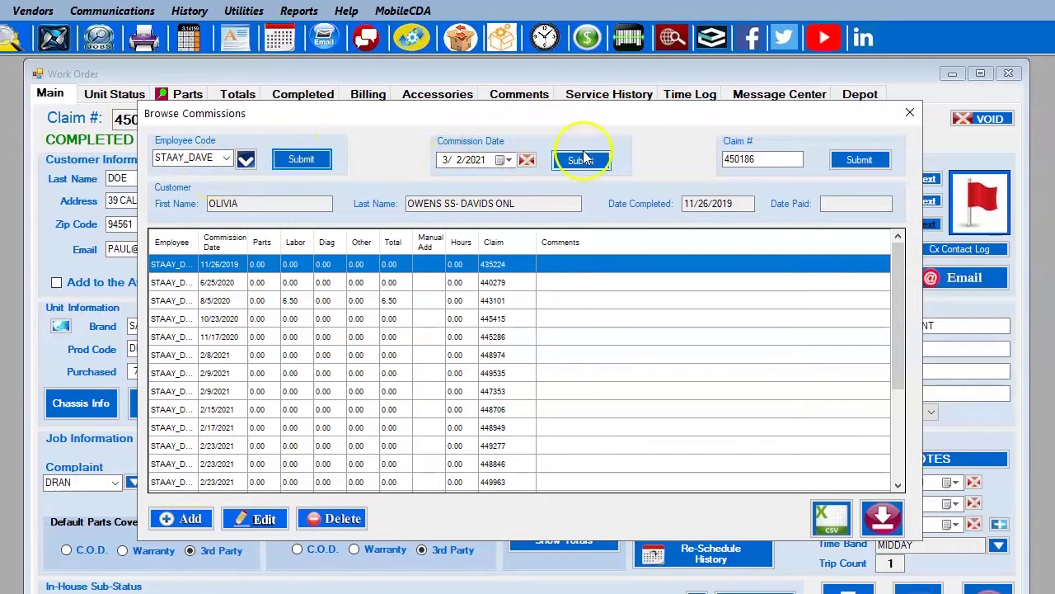
# - List the claim's commissions again, and view the first record's comment and total hours editor without changing anything
pyautogui.click(856, 162)
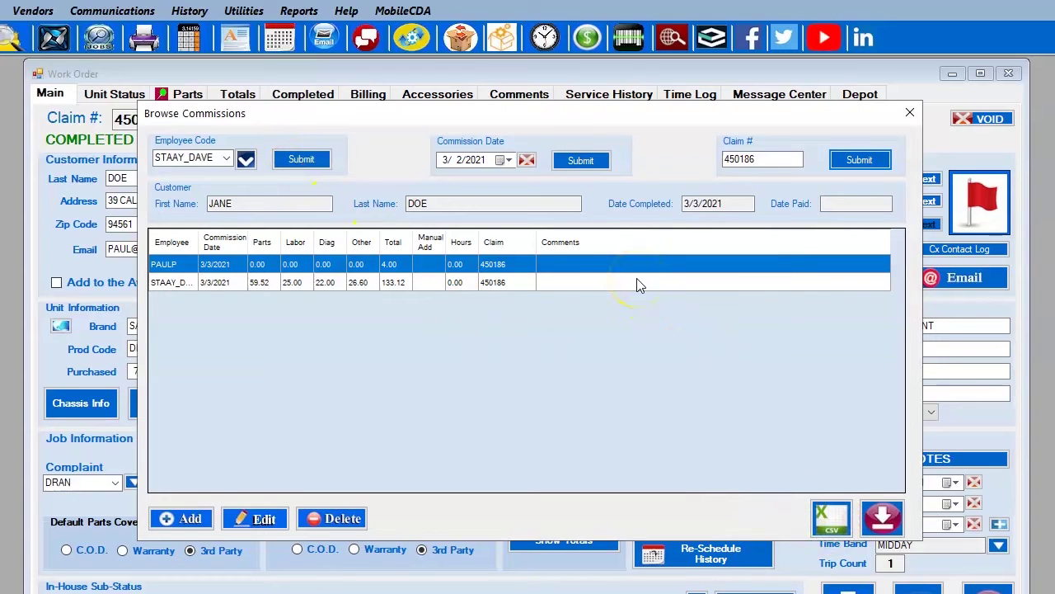
pyautogui.rightClick(572, 265)
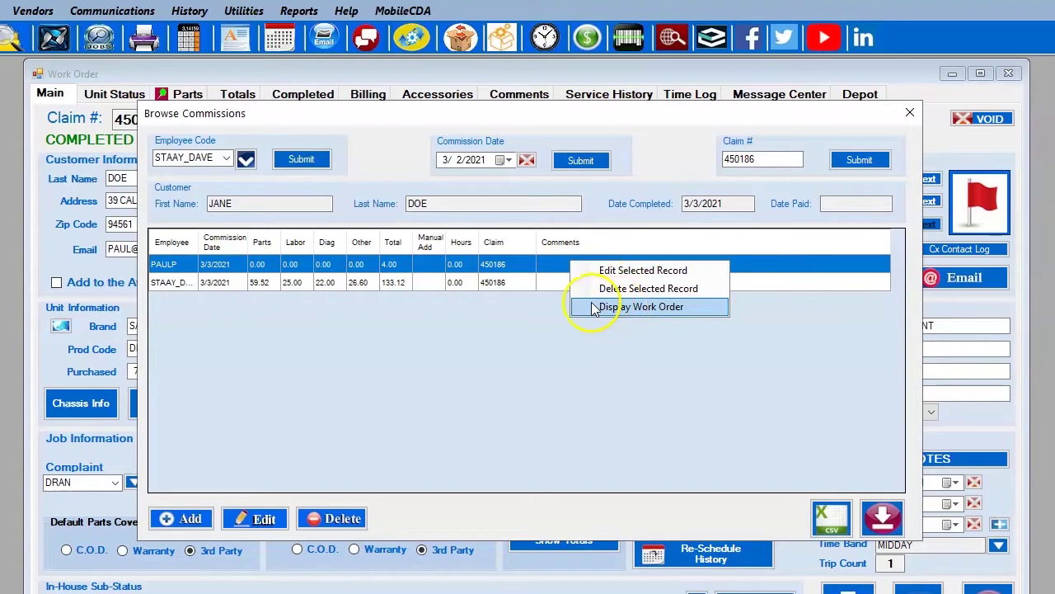
pyautogui.click(602, 273)
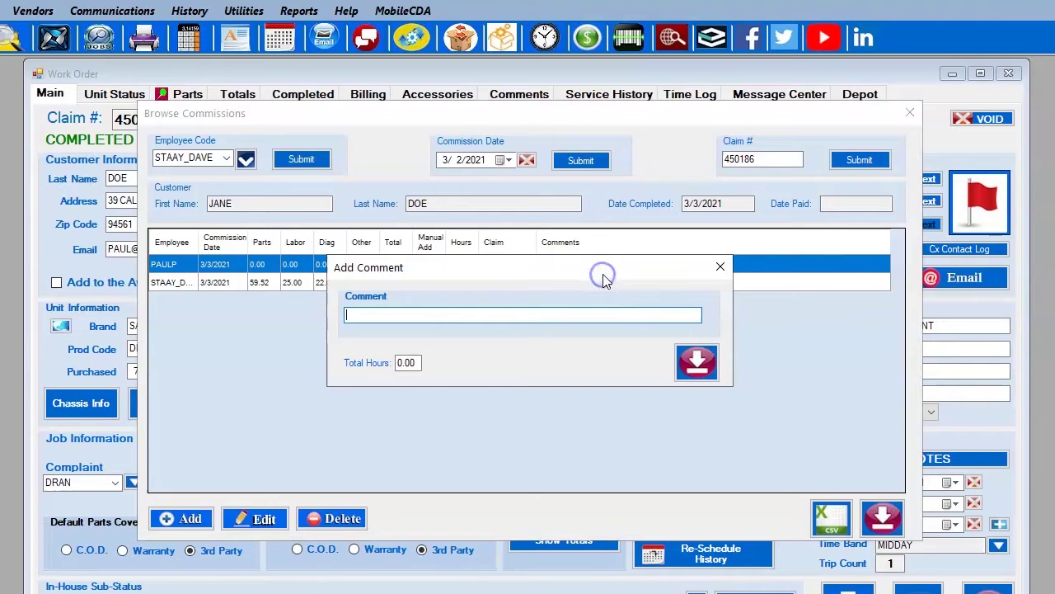
pyautogui.click(370, 311)
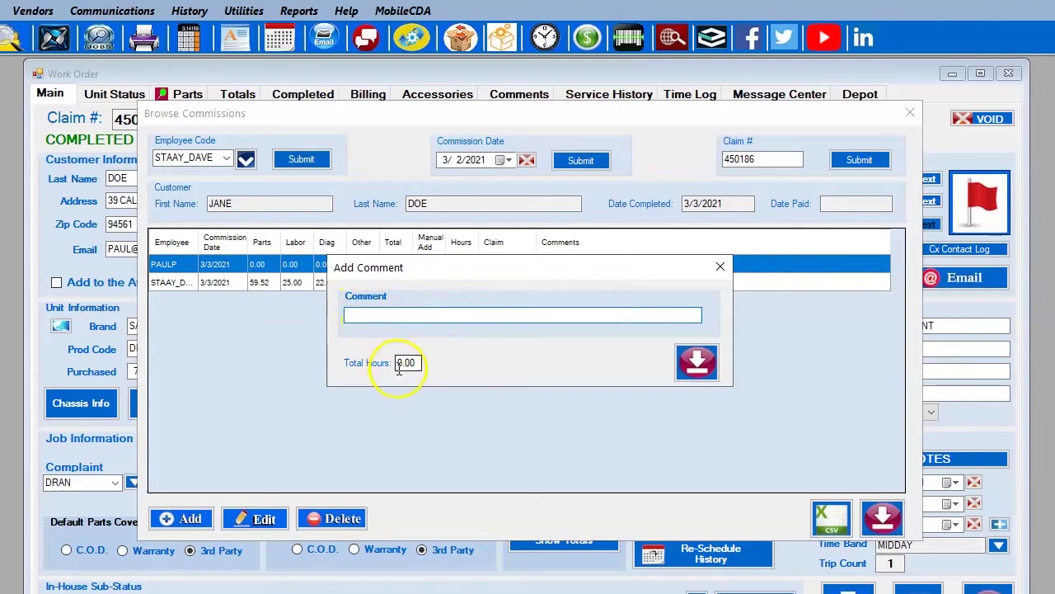
pyautogui.click(722, 266)
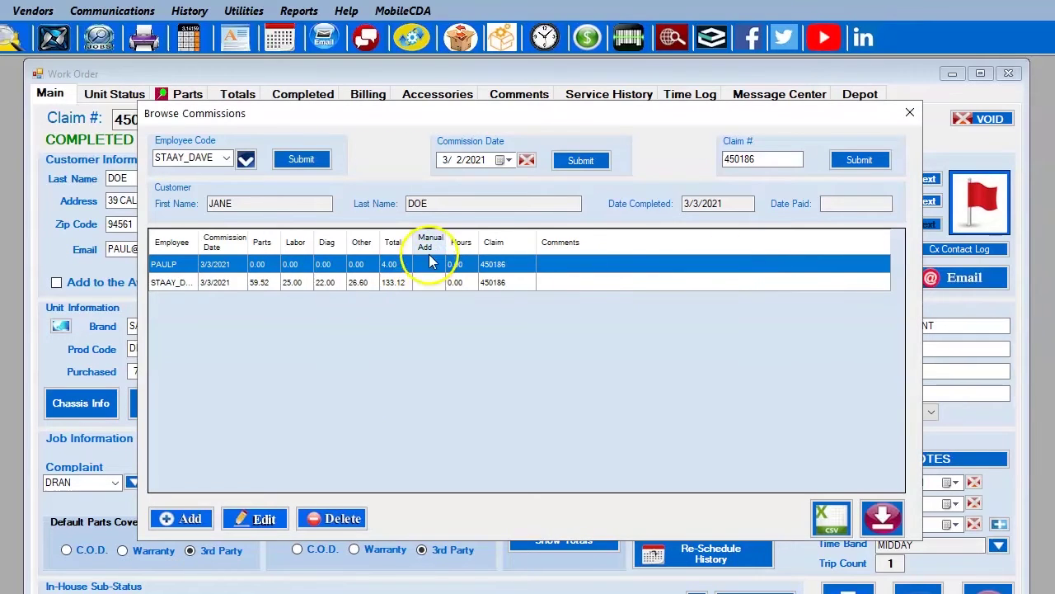
# - Try to delete the first commission record listed for the claim
pyautogui.rightClick(567, 265)
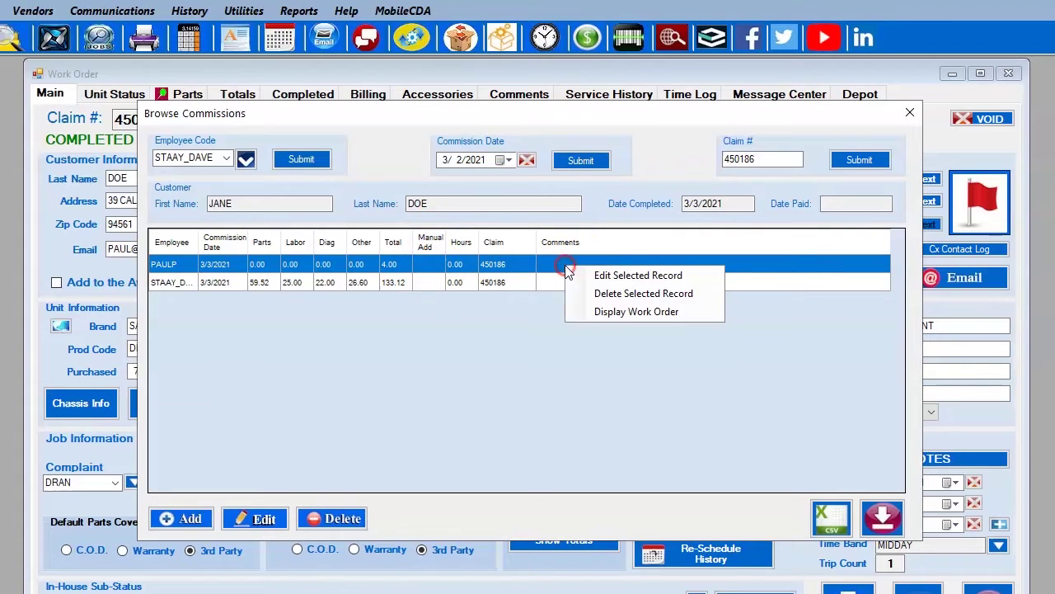
pyautogui.click(613, 295)
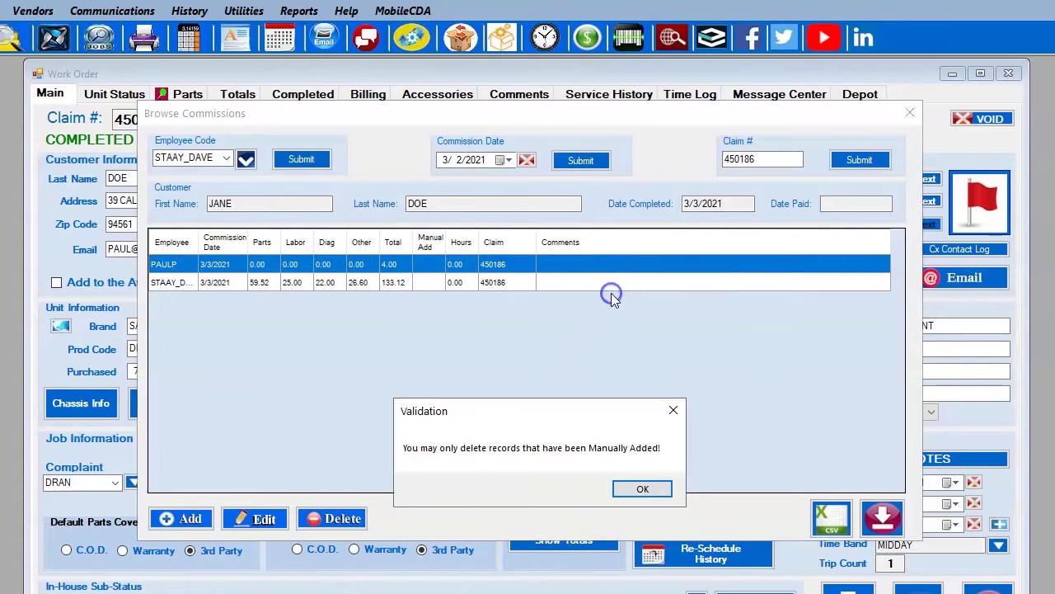
pyautogui.click(642, 490)
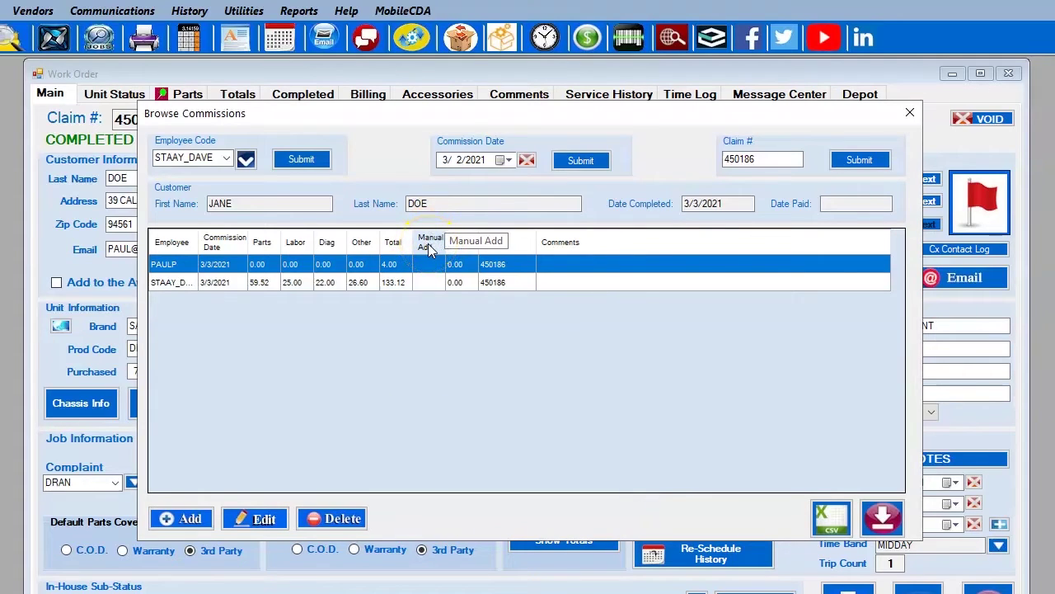
# - Inspect the job information in a new commission entry for the claim, and abort the entry
pyautogui.doubleClick(770, 157)
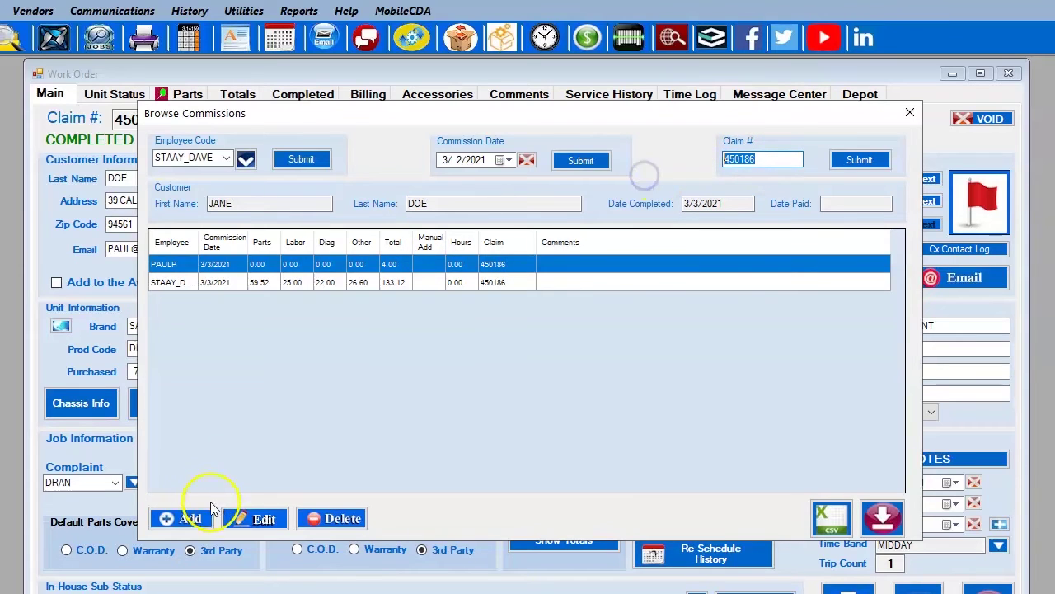
pyautogui.click(190, 520)
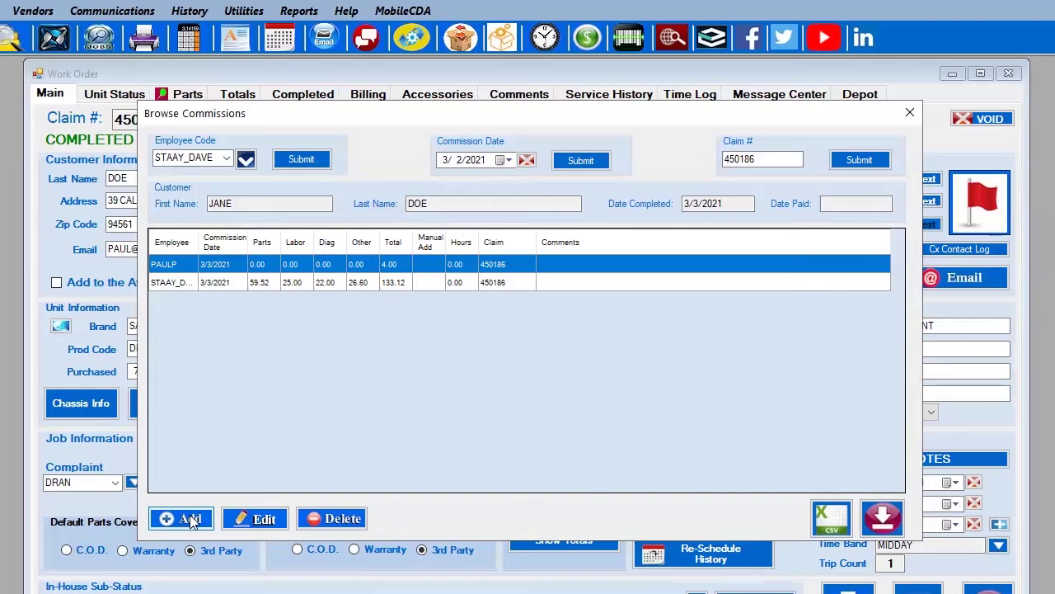
pyautogui.click(212, 513)
pyautogui.moveTo(531, 310); pyautogui.dragTo(520, 240)
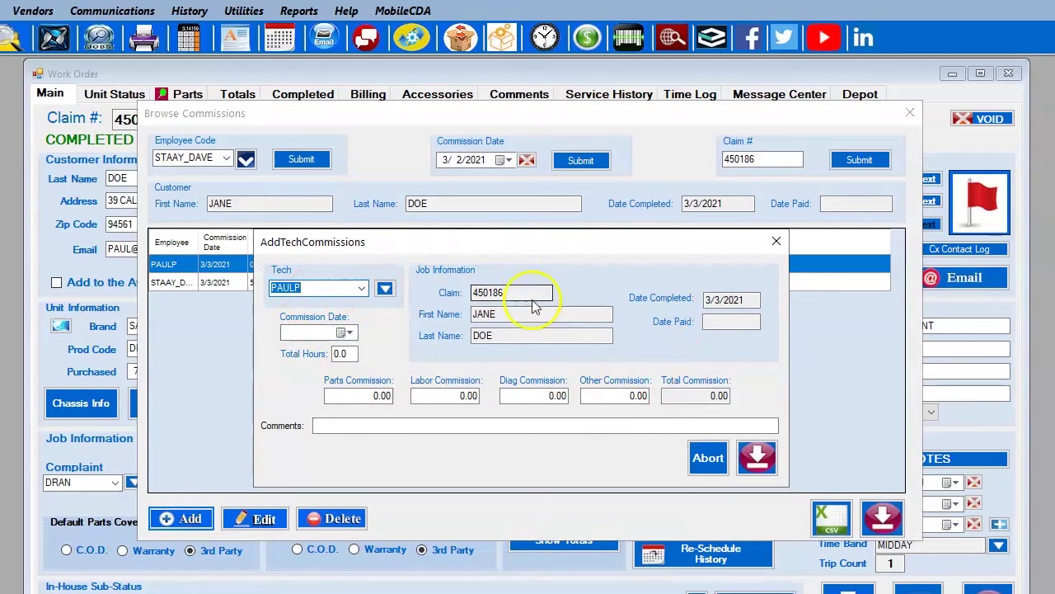
pyautogui.click(456, 292)
pyautogui.doubleClick(475, 295)
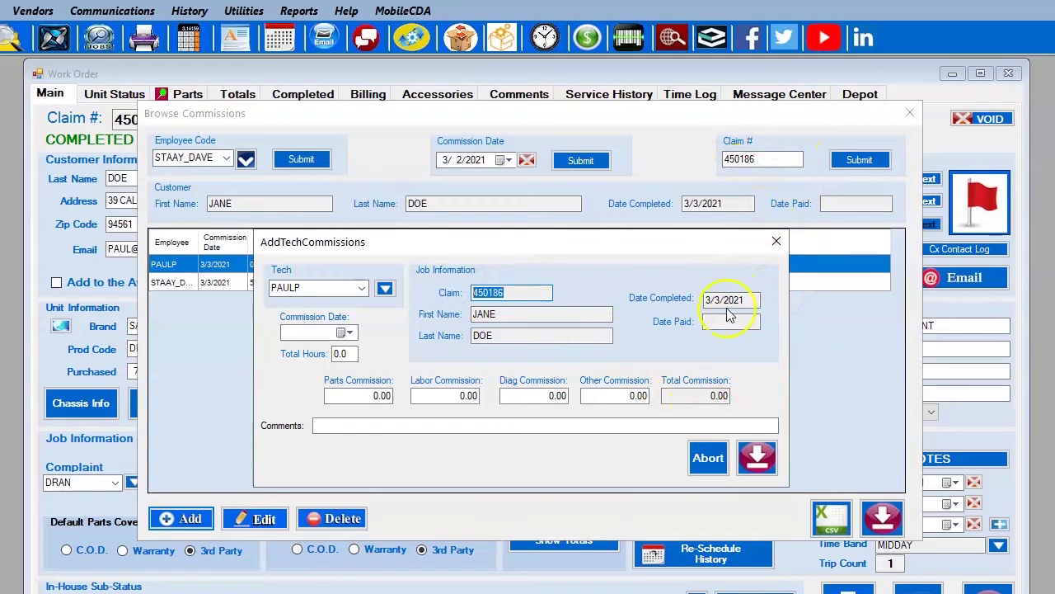
pyautogui.click(705, 462)
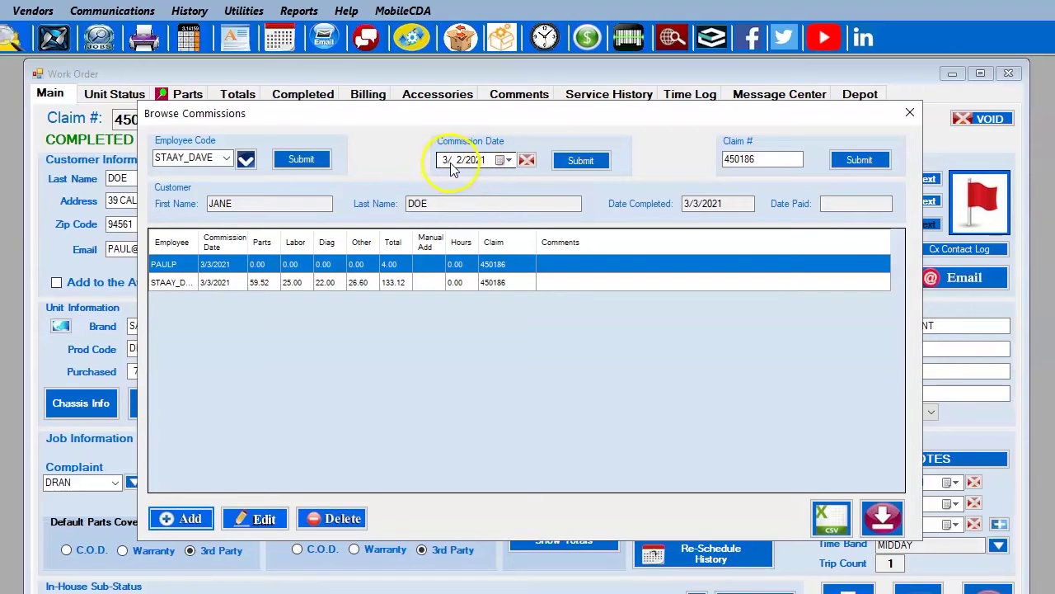
# - List the commissions dated 3/2/2021 again and look through the records
pyautogui.click(581, 160)
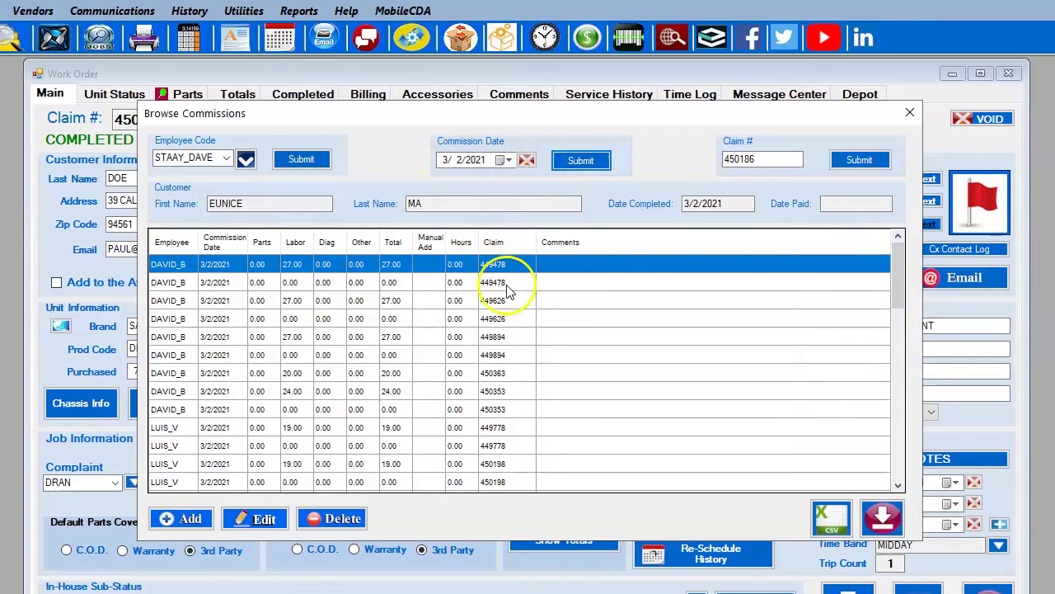
pyautogui.scroll(-12, 500, 284)
pyautogui.scroll(5, 466, 399)
pyautogui.scroll(-3, 462, 404)
pyautogui.scroll(3, 458, 413)
pyautogui.scroll(8, 457, 413)
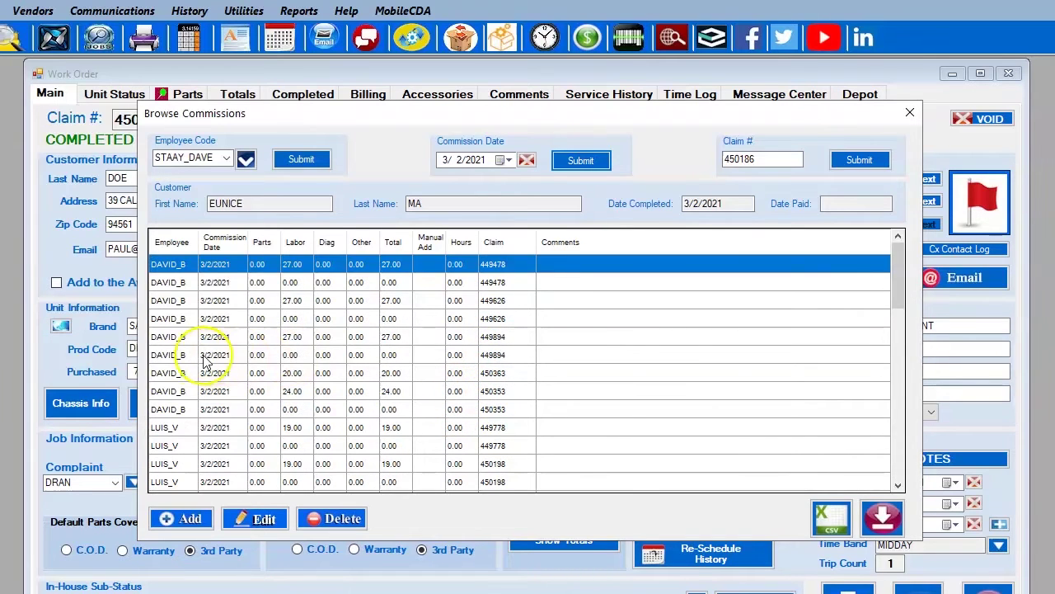
# - Inspect the job information in a new commission entry started from the sixth listed record, and close the entry without saving
pyautogui.click(178, 355)
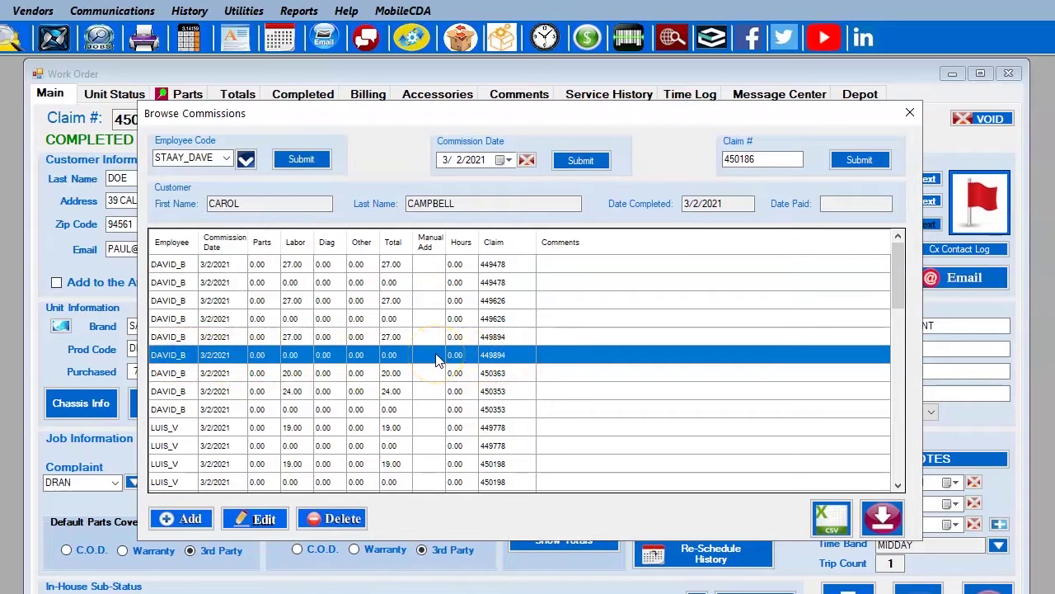
pyautogui.click(190, 519)
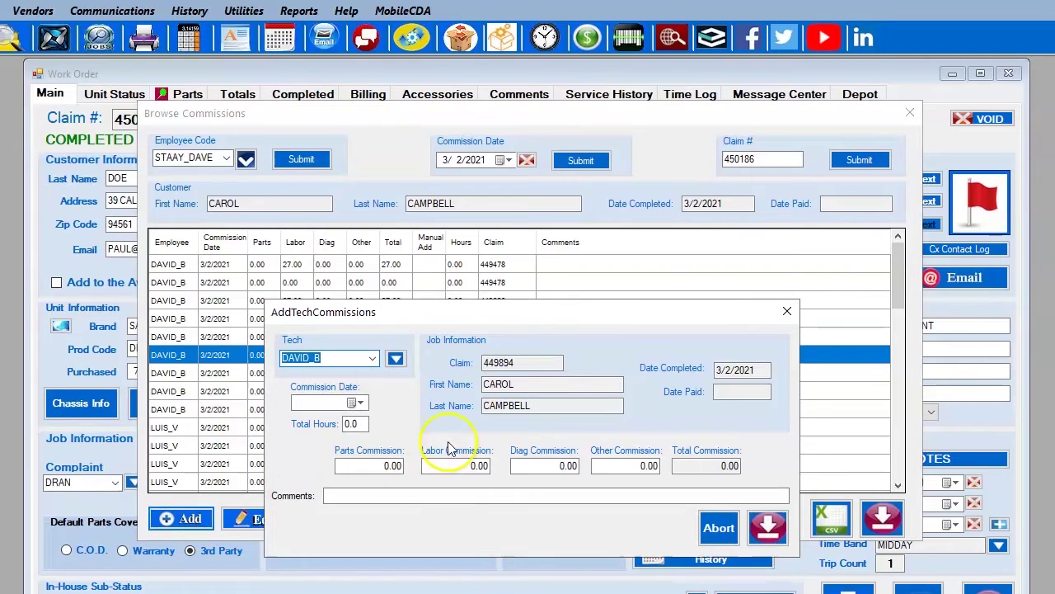
pyautogui.doubleClick(519, 362)
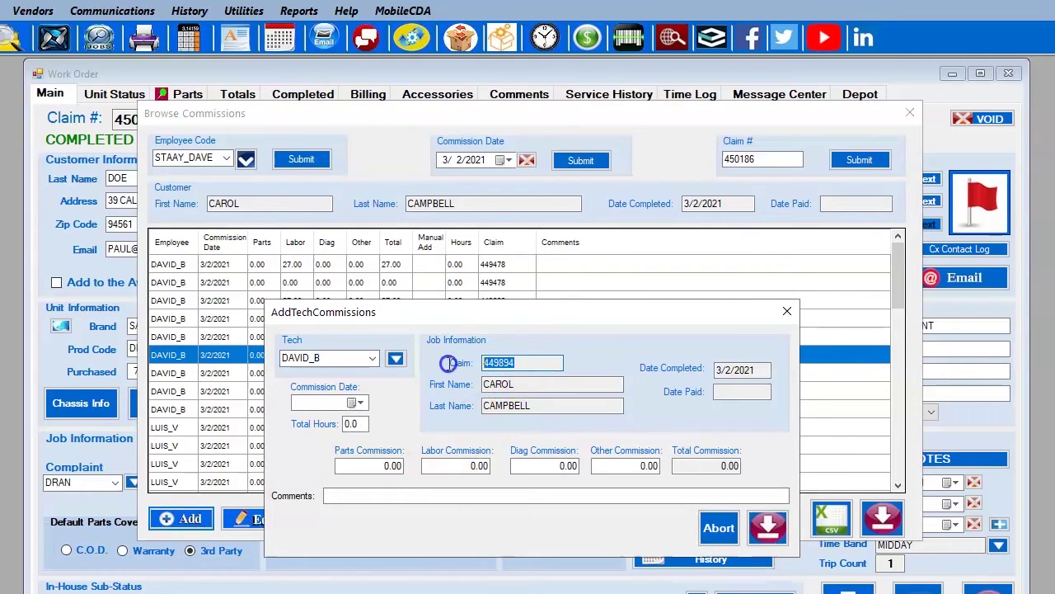
pyautogui.moveTo(509, 334); pyautogui.dragTo(439, 463)
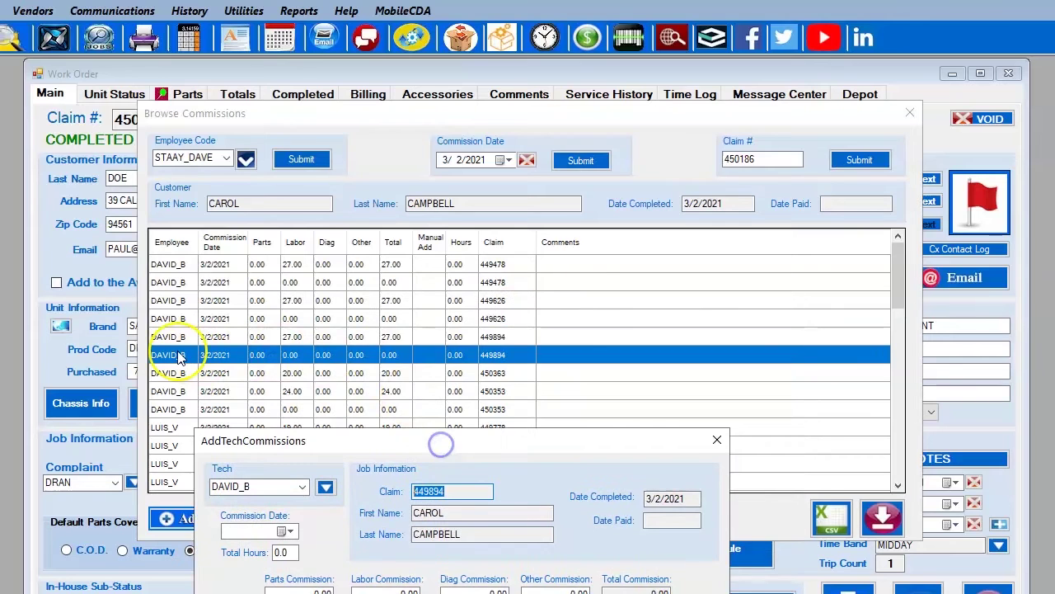
pyautogui.moveTo(484, 431); pyautogui.dragTo(486, 378)
pyautogui.moveTo(438, 438); pyautogui.dragTo(462, 438)
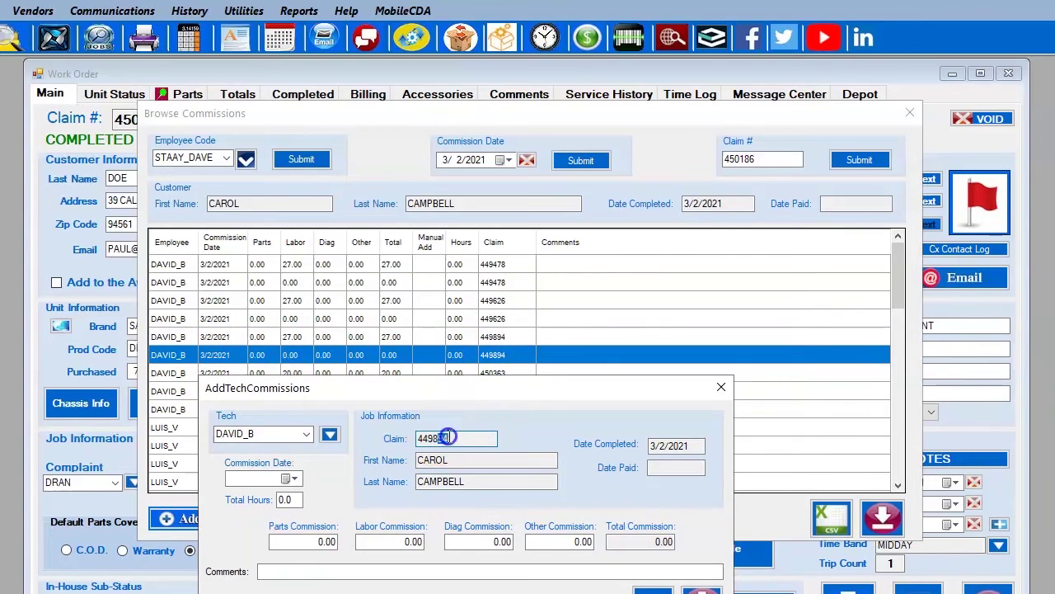
pyautogui.click(720, 387)
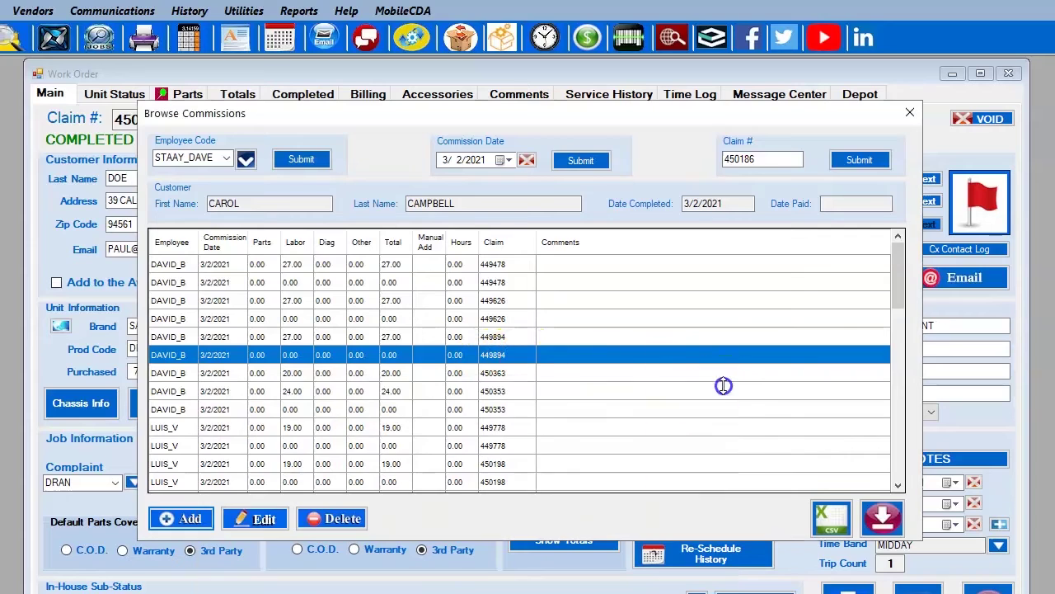
# - View the second listed record's comment and total hours editor without changing anything, and try to delete that record
pyautogui.click(390, 355)
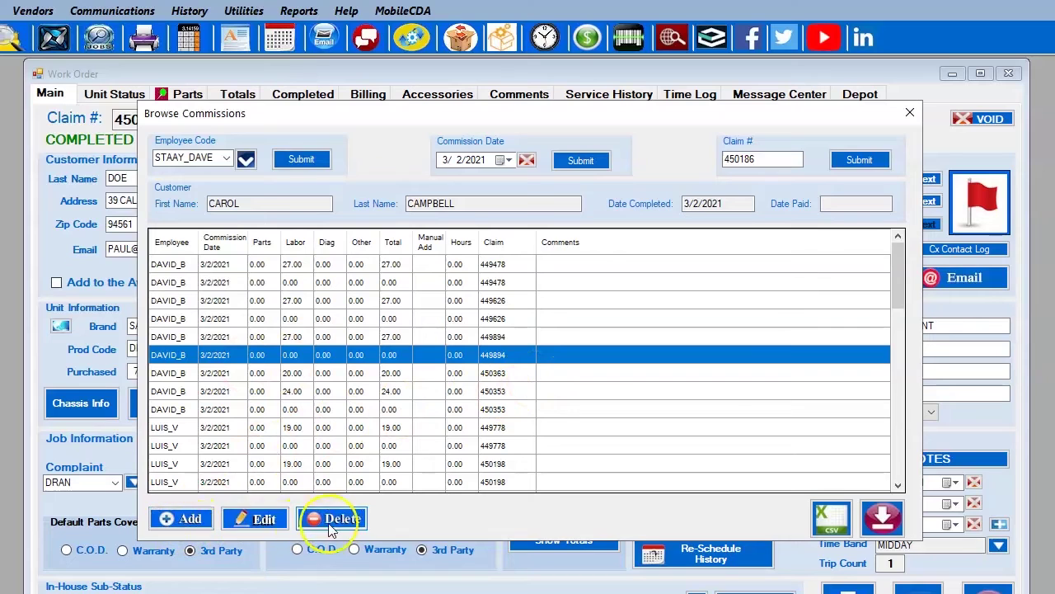
pyautogui.keyDown('ctrl'); pyautogui.click(500, 284); pyautogui.keyUp('ctrl')
pyautogui.click(501, 284)
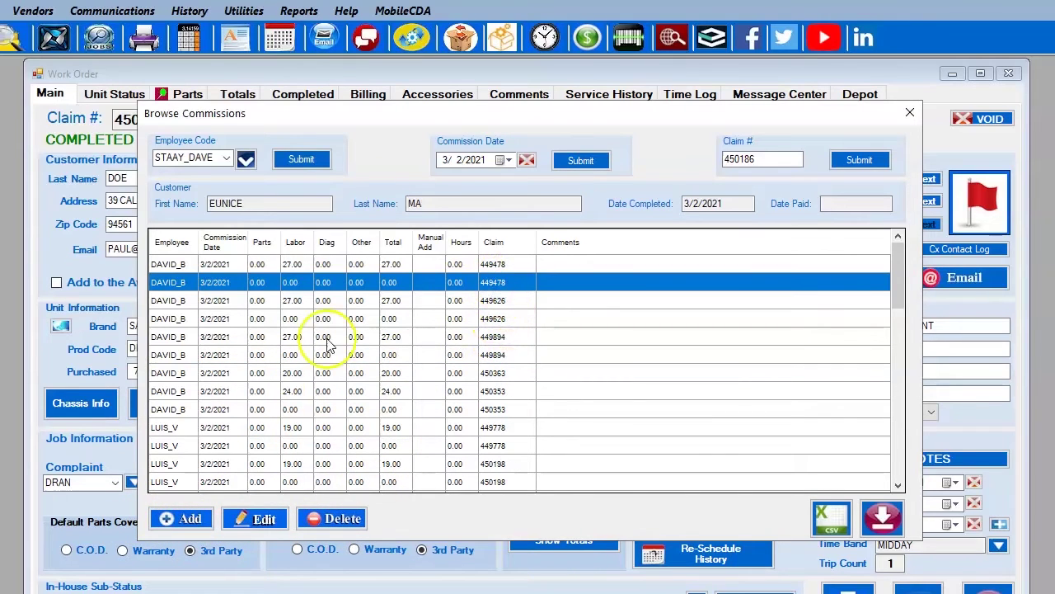
pyautogui.click(264, 519)
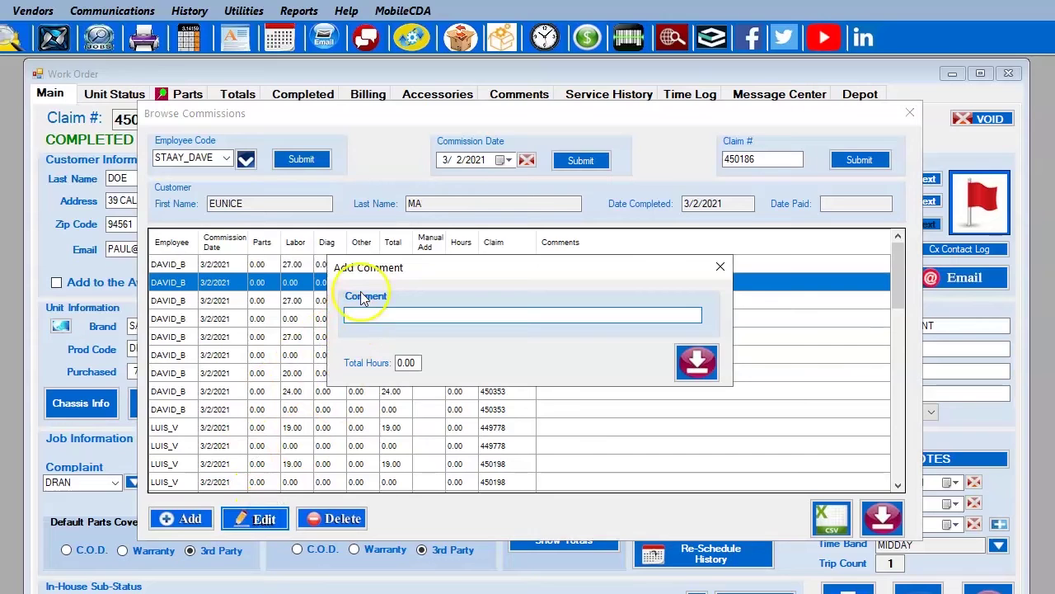
pyautogui.click(721, 265)
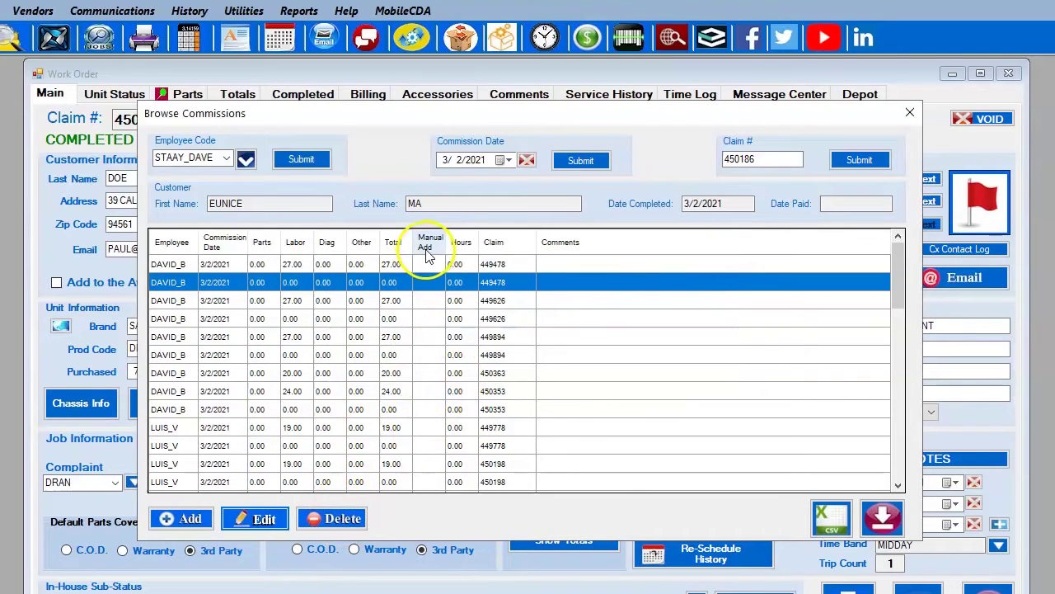
pyautogui.click(330, 522)
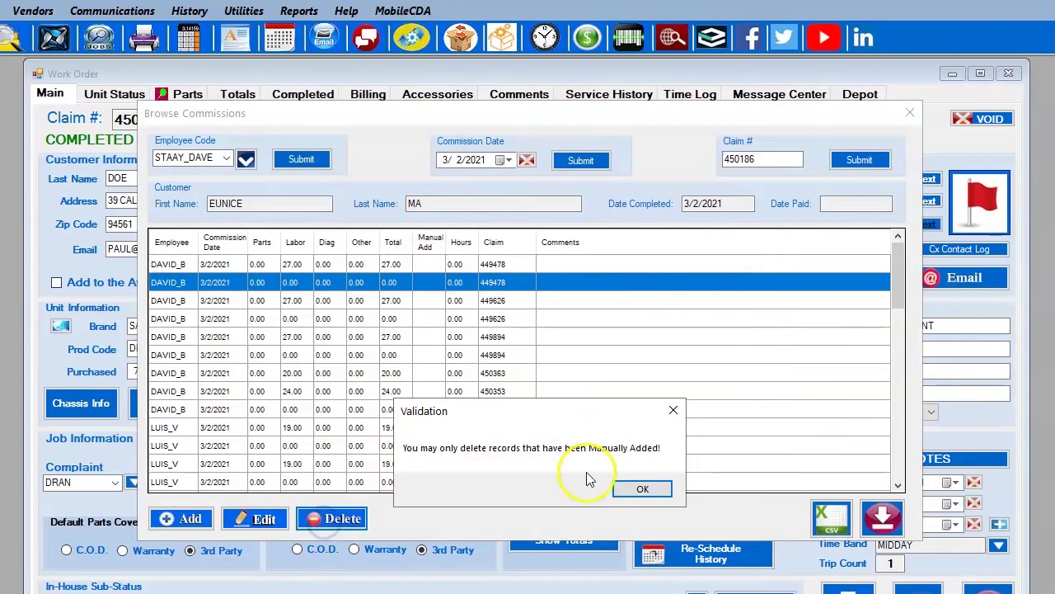
pyautogui.click(631, 488)
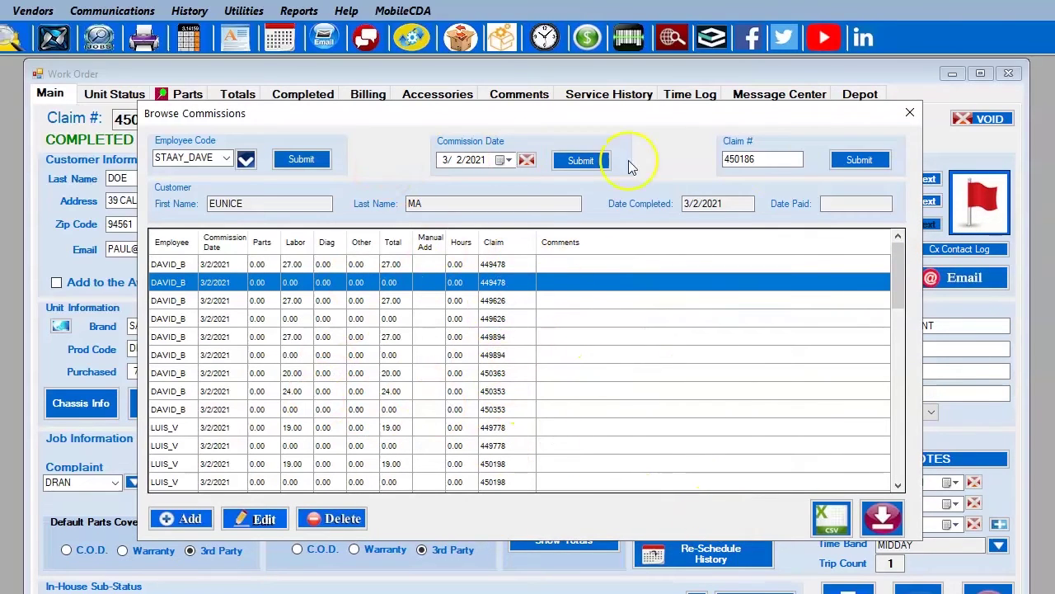
# - List the commissions dated 3/2/2021 again and export them to a CSV spreadsheet for review, minimizing it when done
pyautogui.click(854, 161)
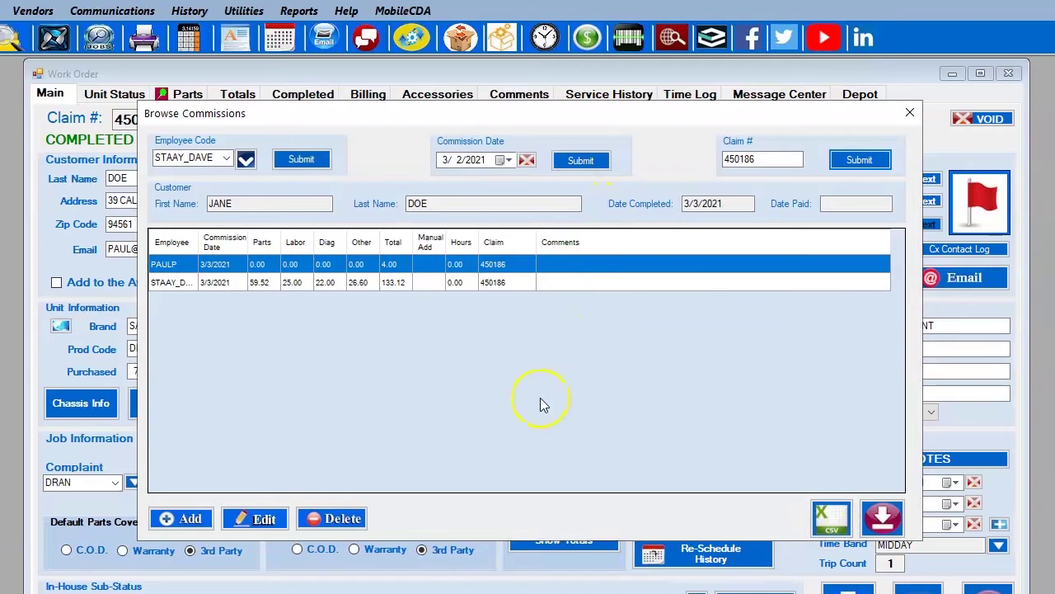
pyautogui.click(577, 161)
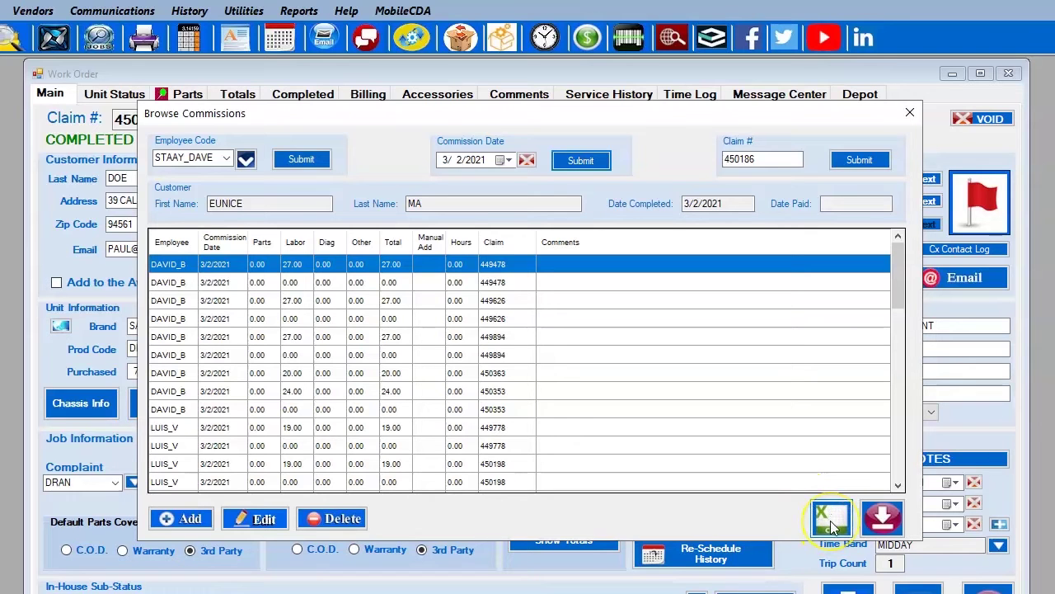
pyautogui.click(830, 521)
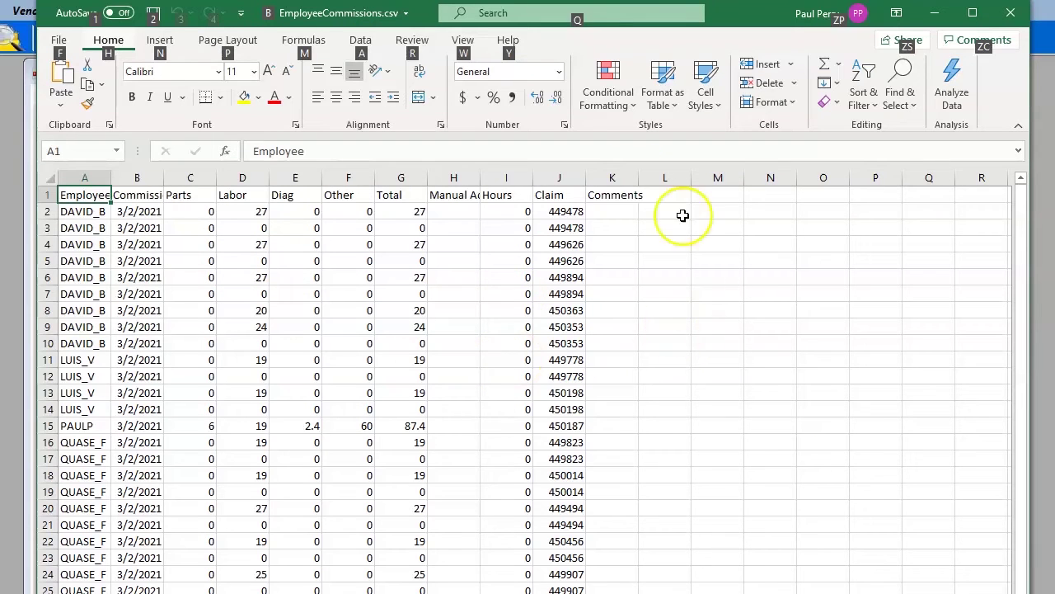
pyautogui.press('Escape')
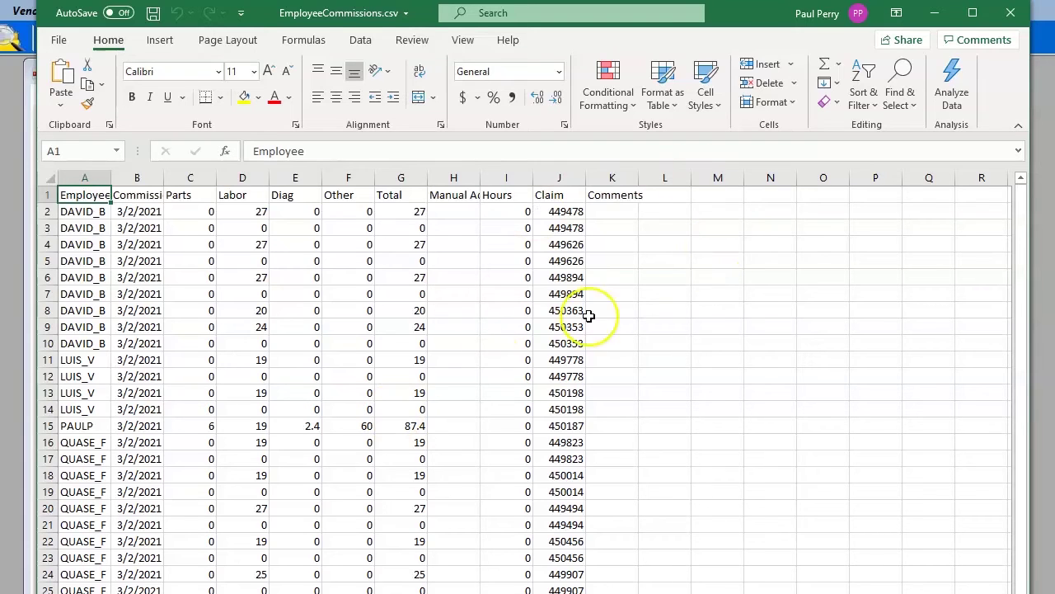
pyautogui.click(935, 15)
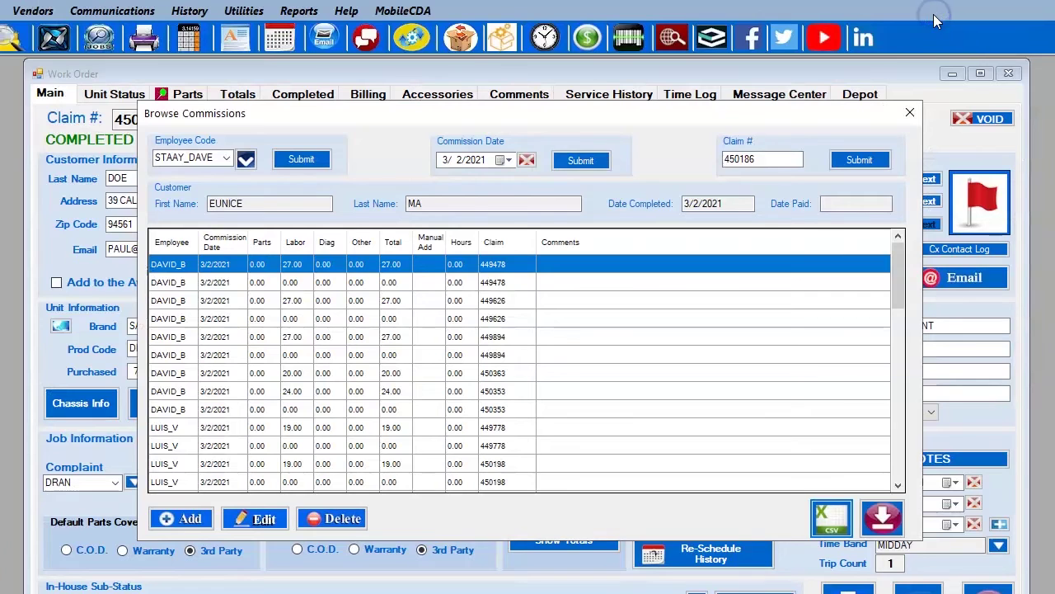
# - Close the commissions browser and open the Employee Commissions Report from the invoice reports
pyautogui.click(910, 115)
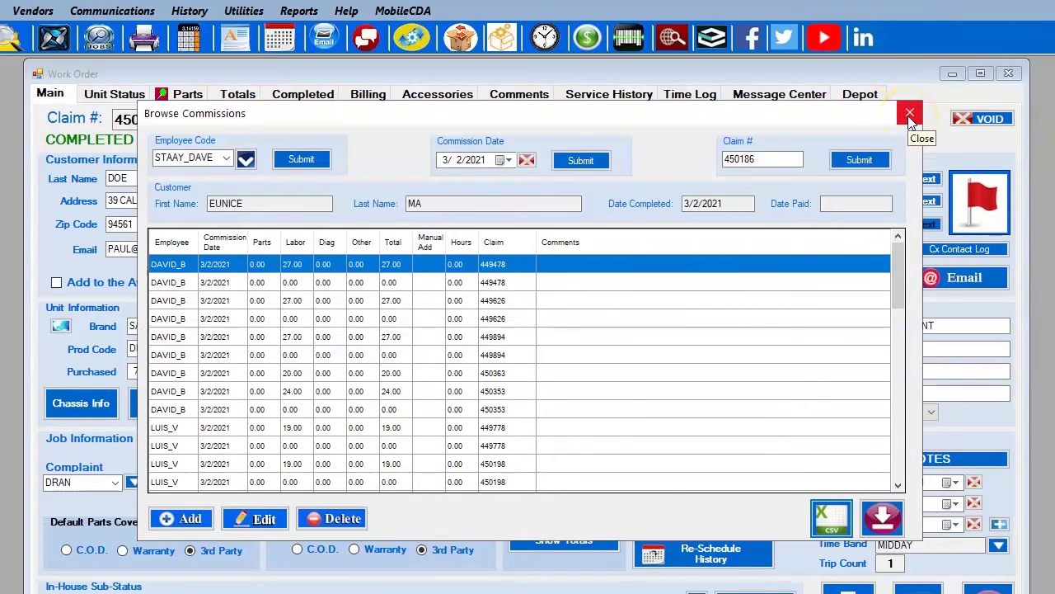
pyautogui.click(910, 116)
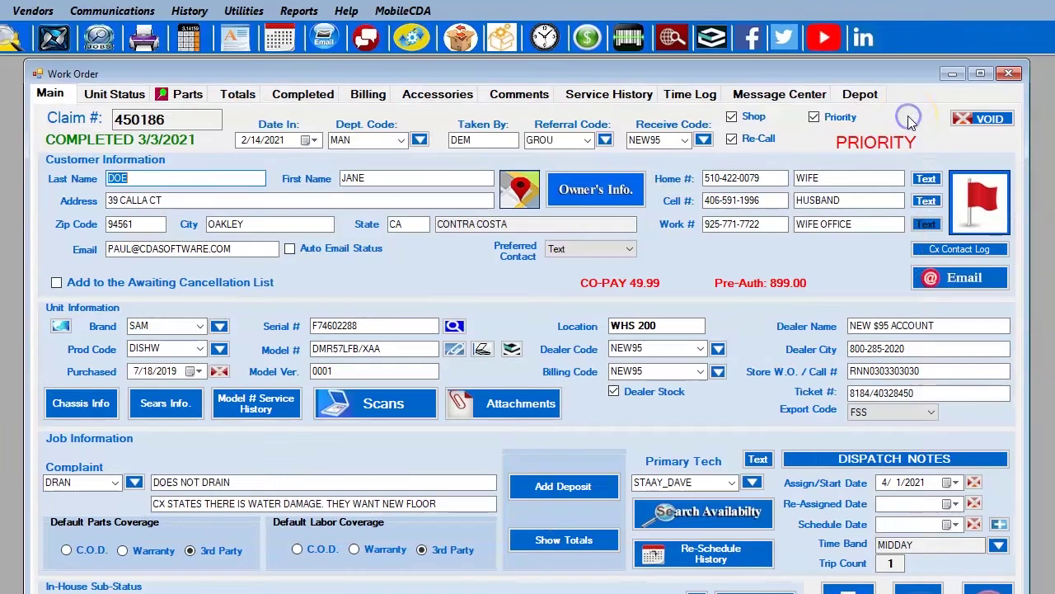
pyautogui.click(305, 17)
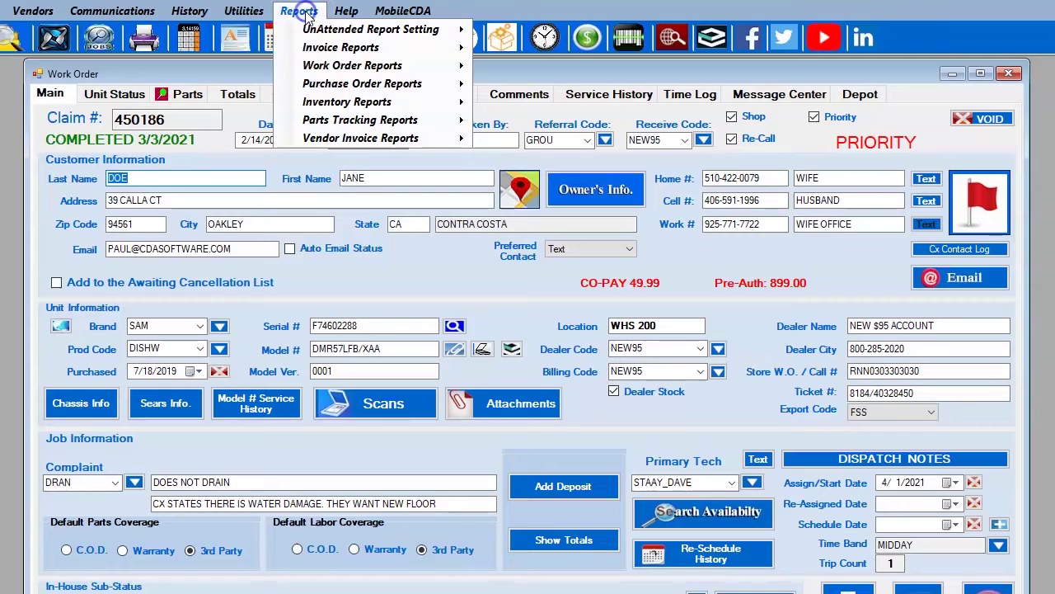
pyautogui.click(334, 50)
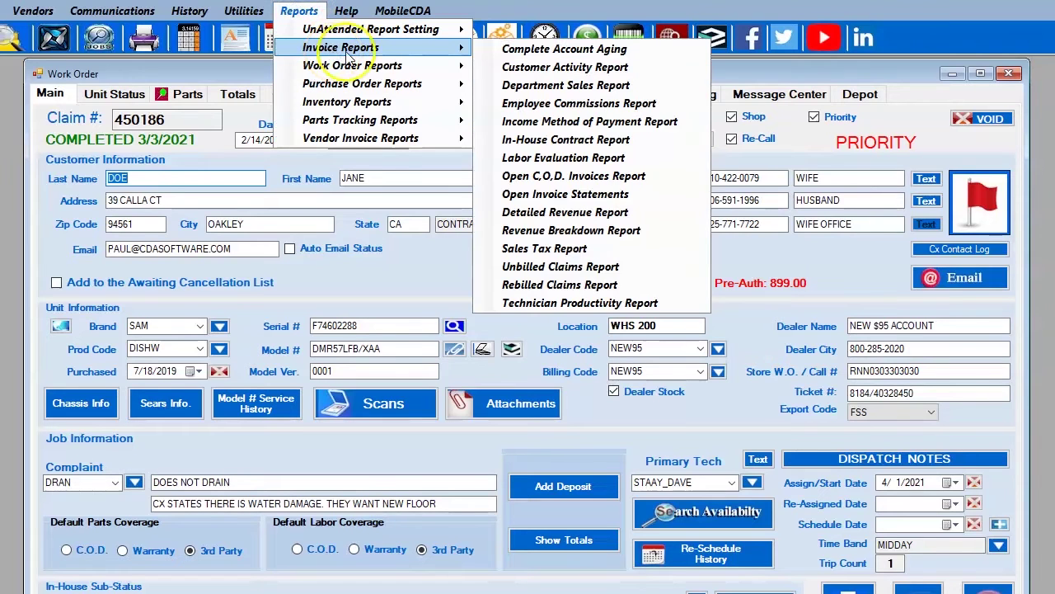
pyautogui.click(549, 104)
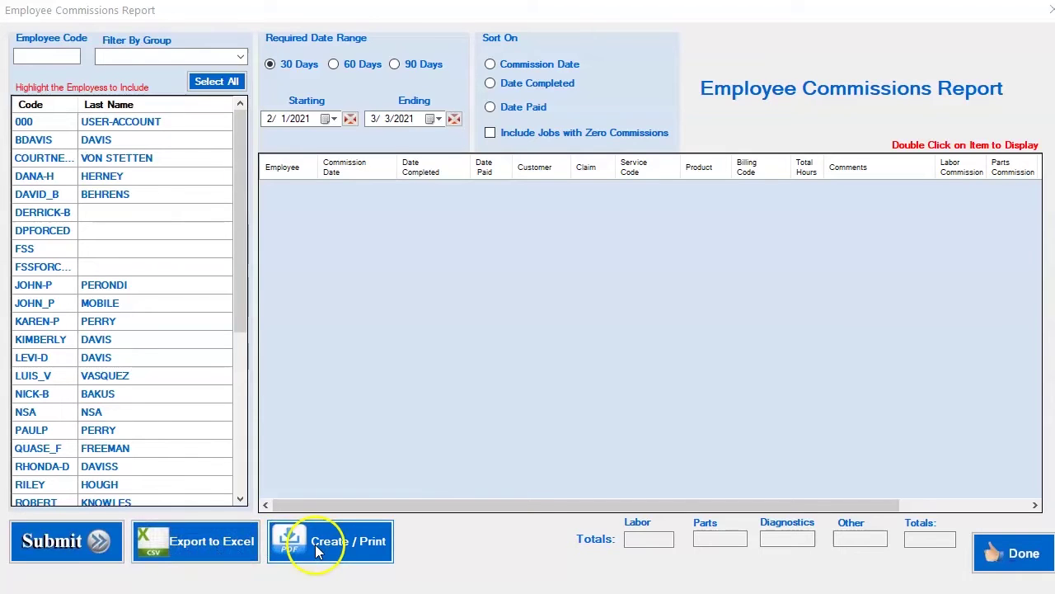
# - Look up employees by the code ST, and filter the report's employee list by the ROAD TECH group instead
pyautogui.click(63, 55)
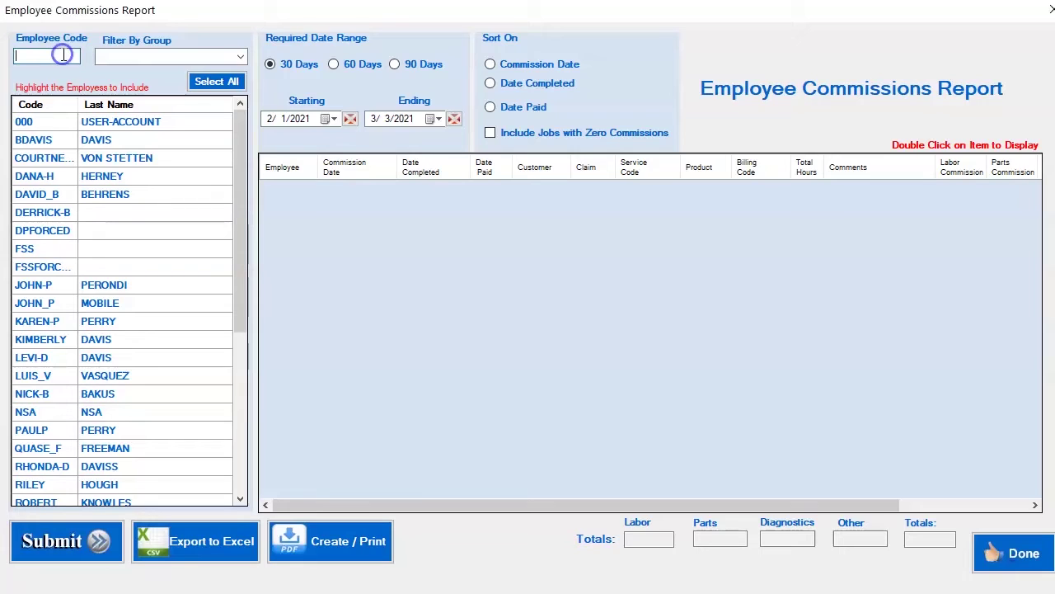
pyautogui.write('ST')
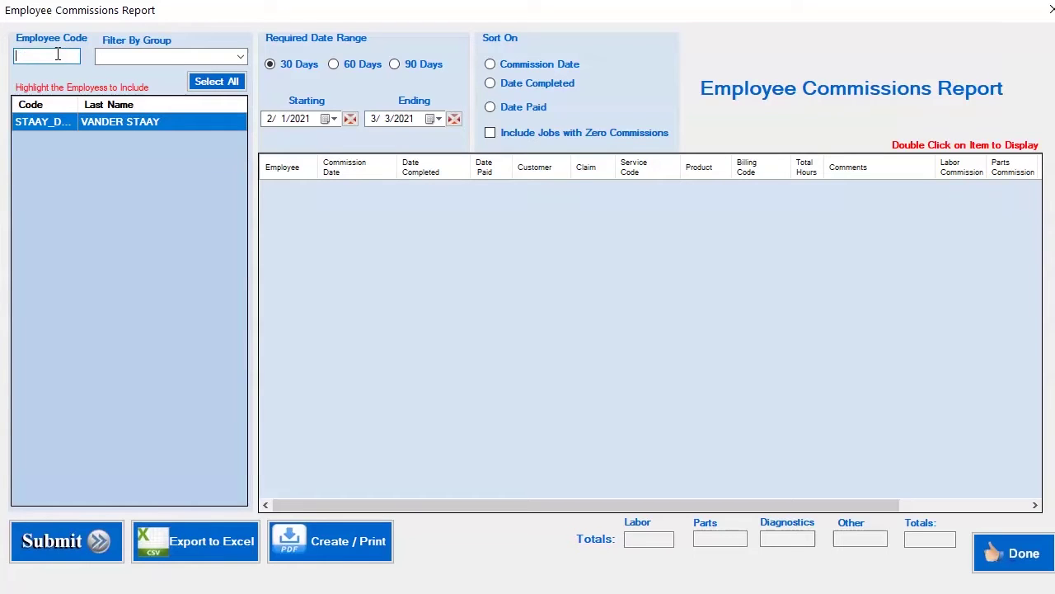
pyautogui.click(241, 57)
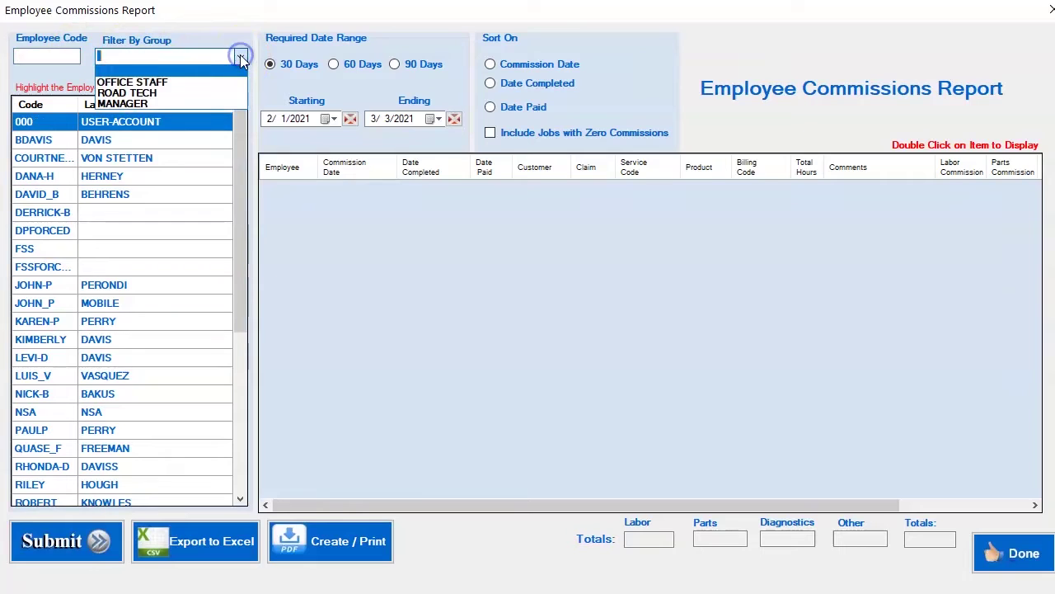
pyautogui.click(181, 94)
pyautogui.click(193, 80)
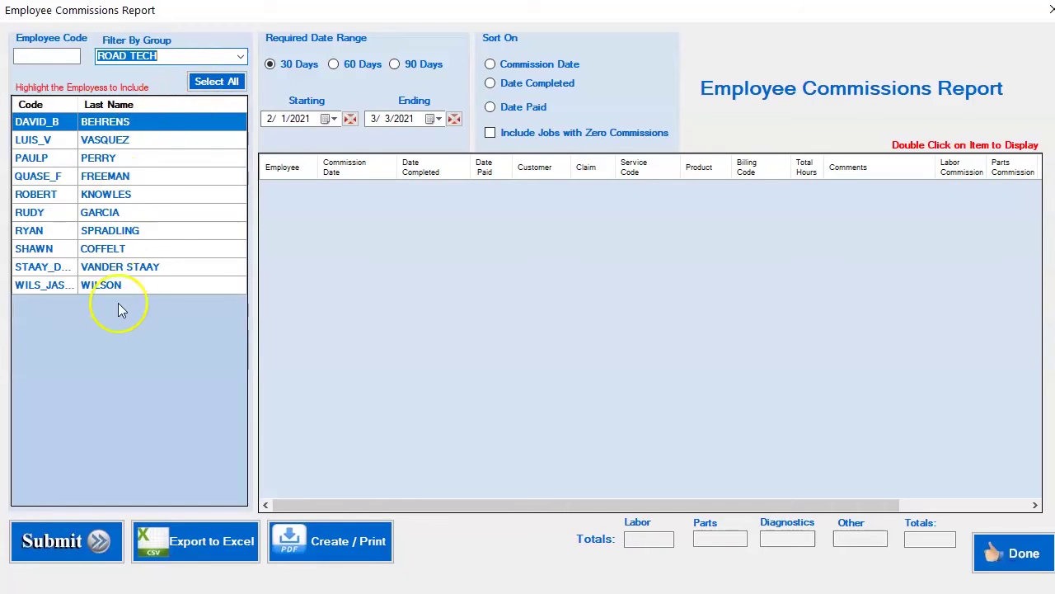
# - Try selecting individual employees and all employees in the ROAD TECH group, and return to selecting only the first one
pyautogui.click(111, 141)
pyautogui.click(109, 158)
pyautogui.click(111, 176)
pyautogui.click(213, 80)
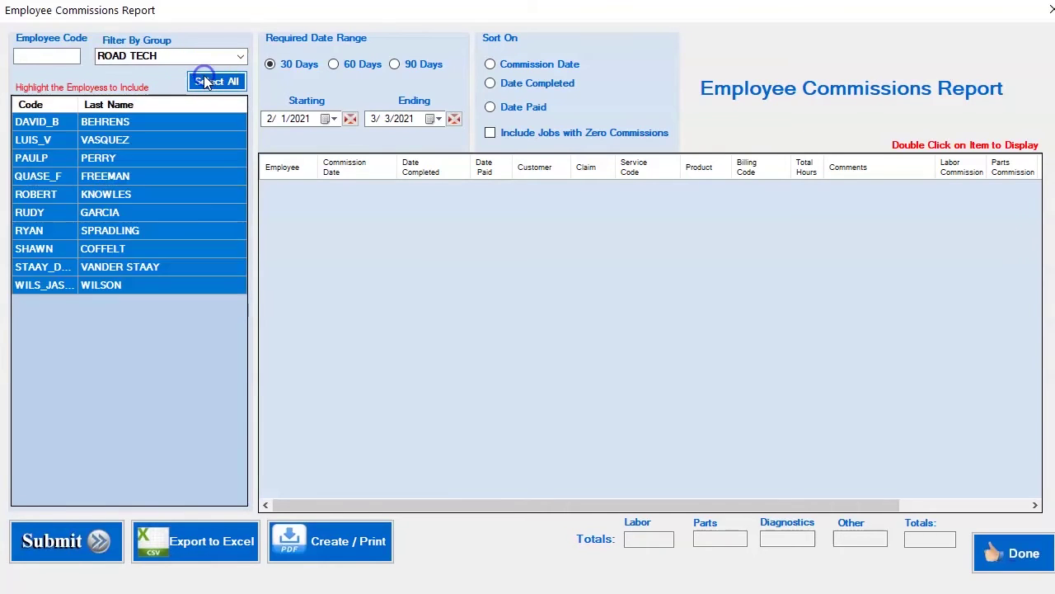
pyautogui.click(124, 123)
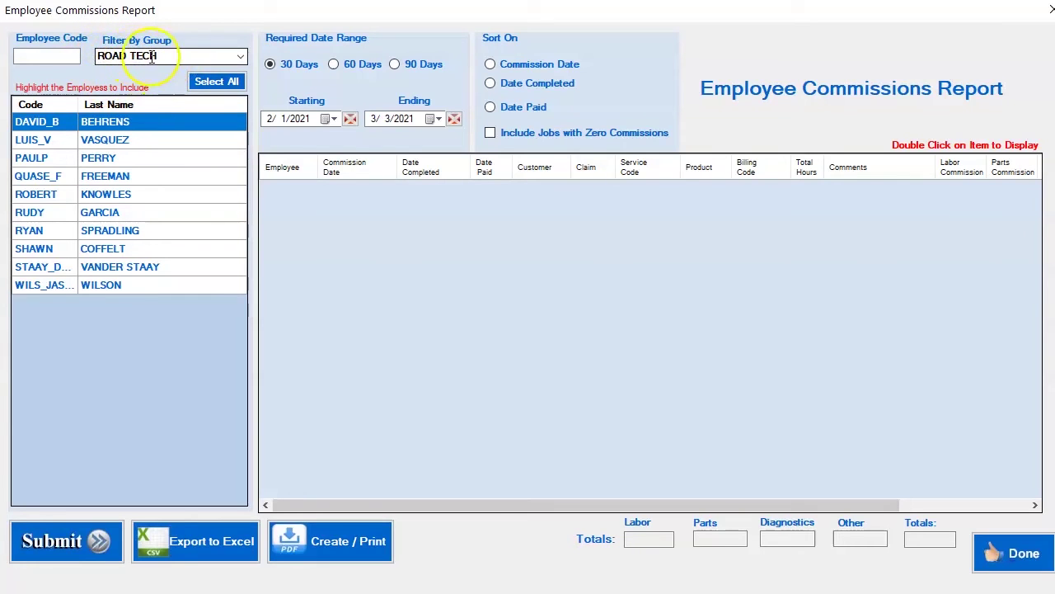
pyautogui.click(240, 56)
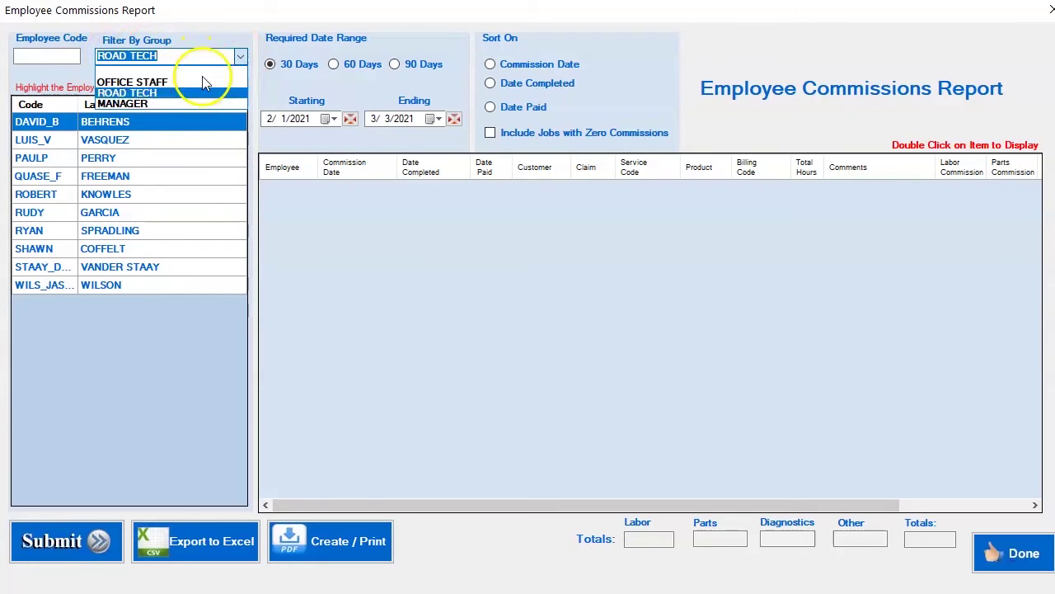
pyautogui.click(87, 73)
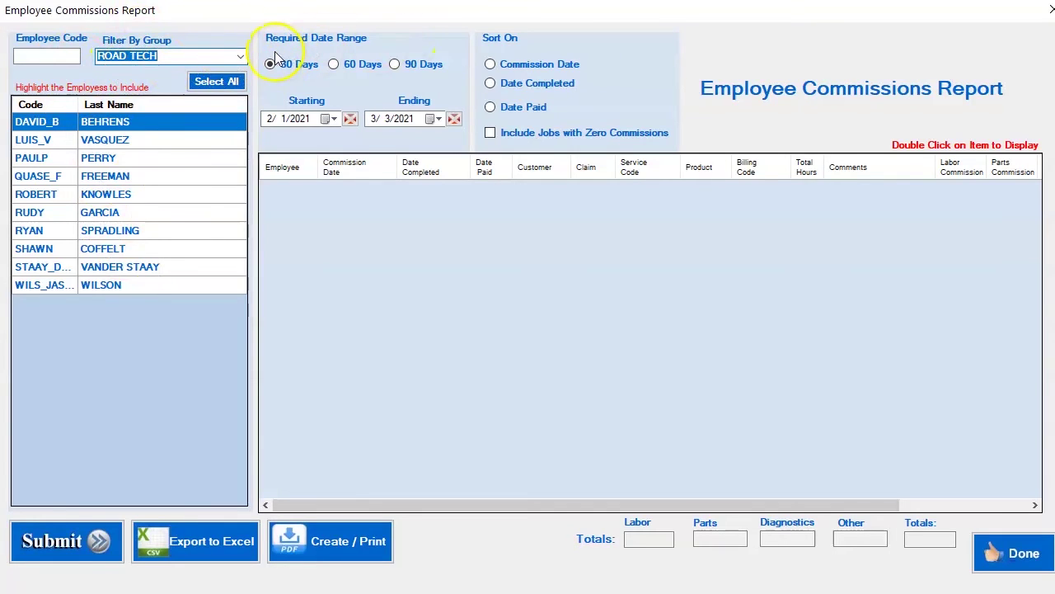
# - Try the 90-day and 60-day ranges, return to 30 days, and set the report's starting date to 3/2/2021
pyautogui.click(397, 64)
pyautogui.click(337, 65)
pyautogui.click(274, 65)
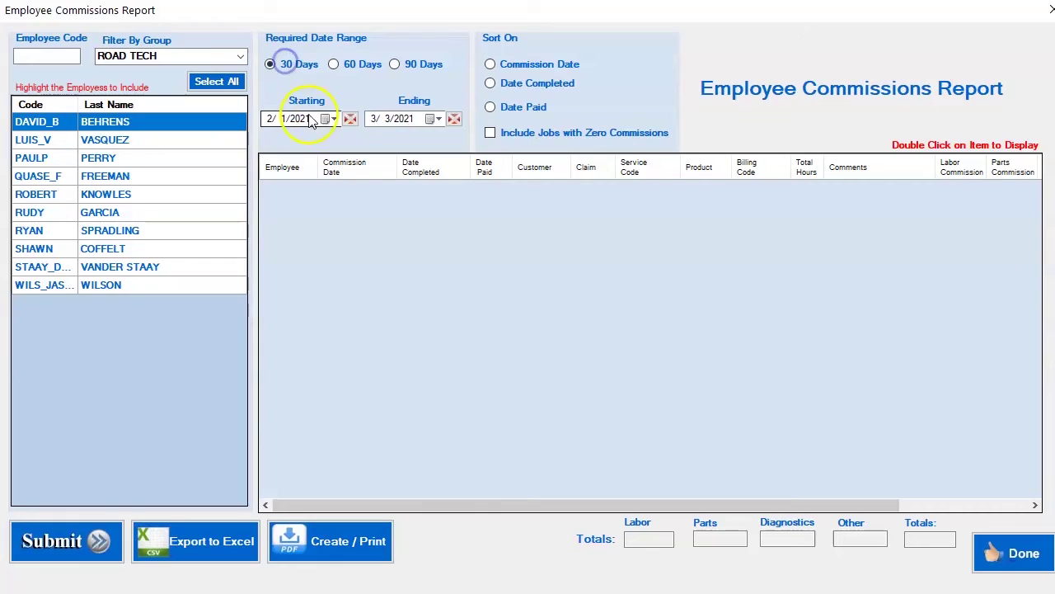
pyautogui.click(331, 120)
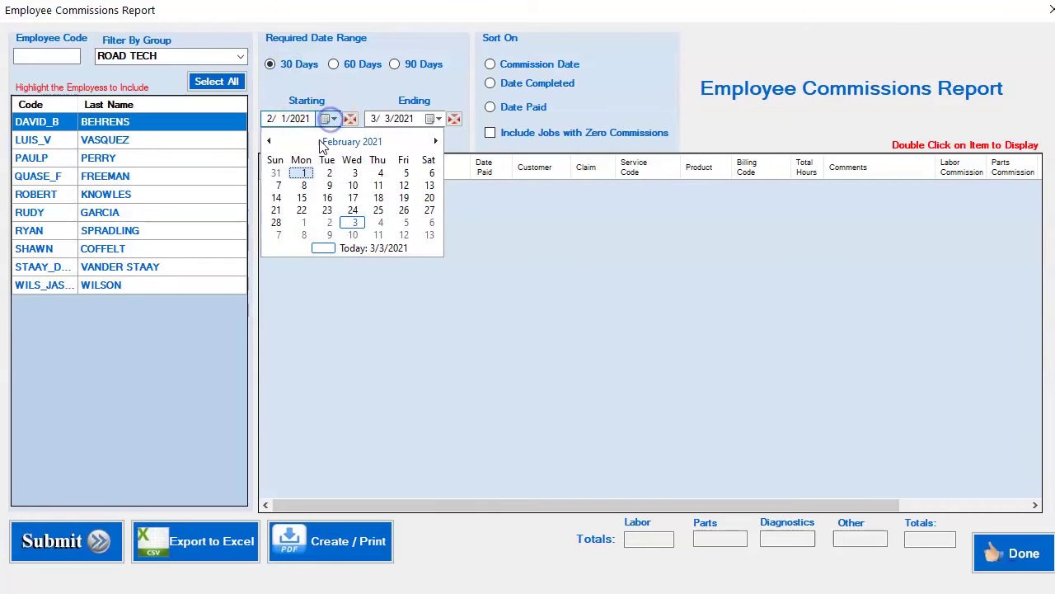
pyautogui.click(330, 223)
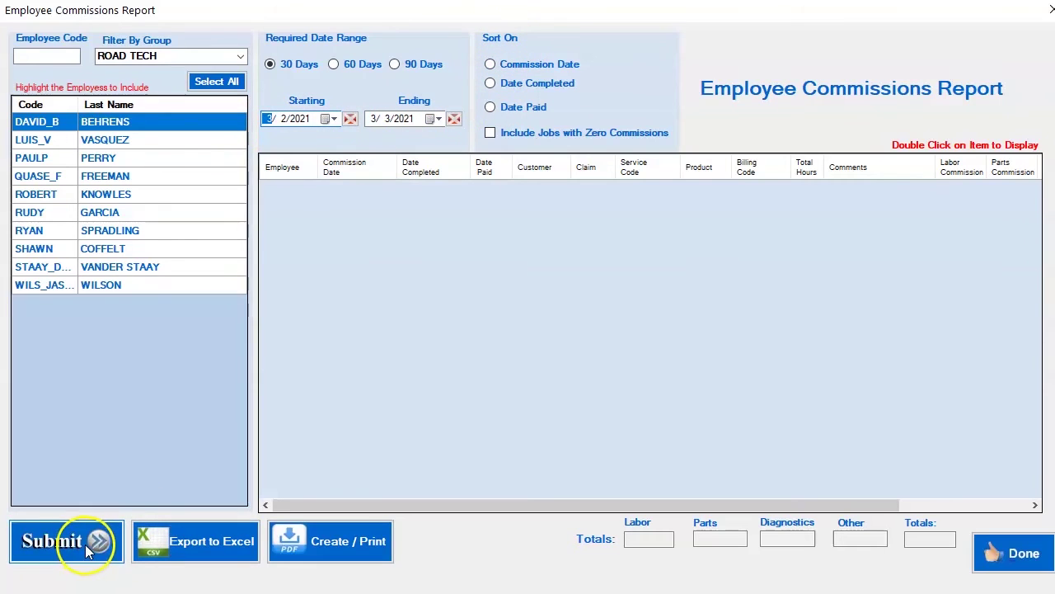
# - Try sorting the report on Date Completed and Date Paid, return to Commission Date, and include jobs with zero commissions
pyautogui.click(505, 66)
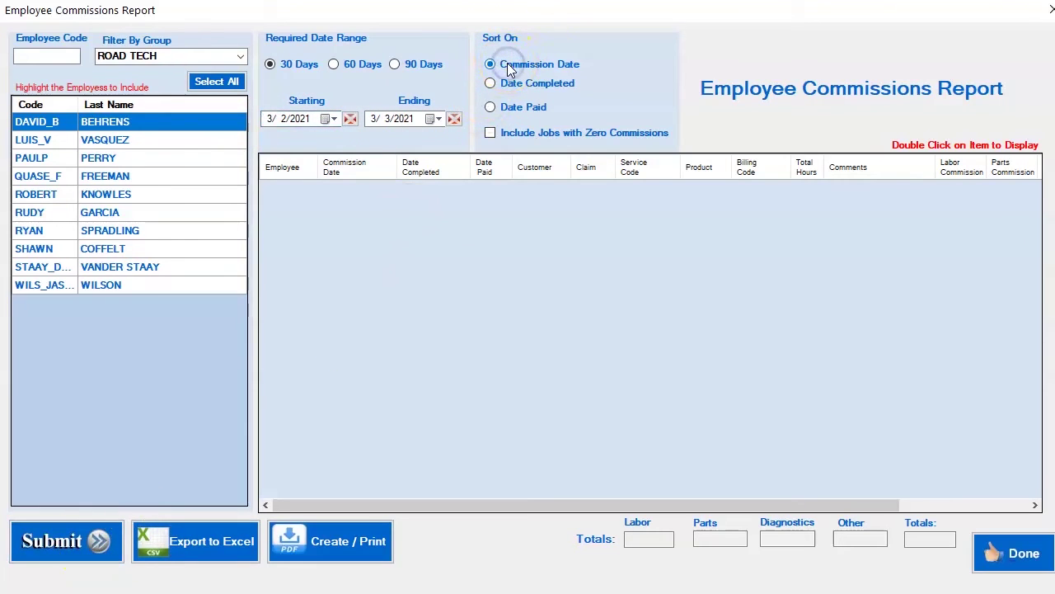
pyautogui.click(532, 85)
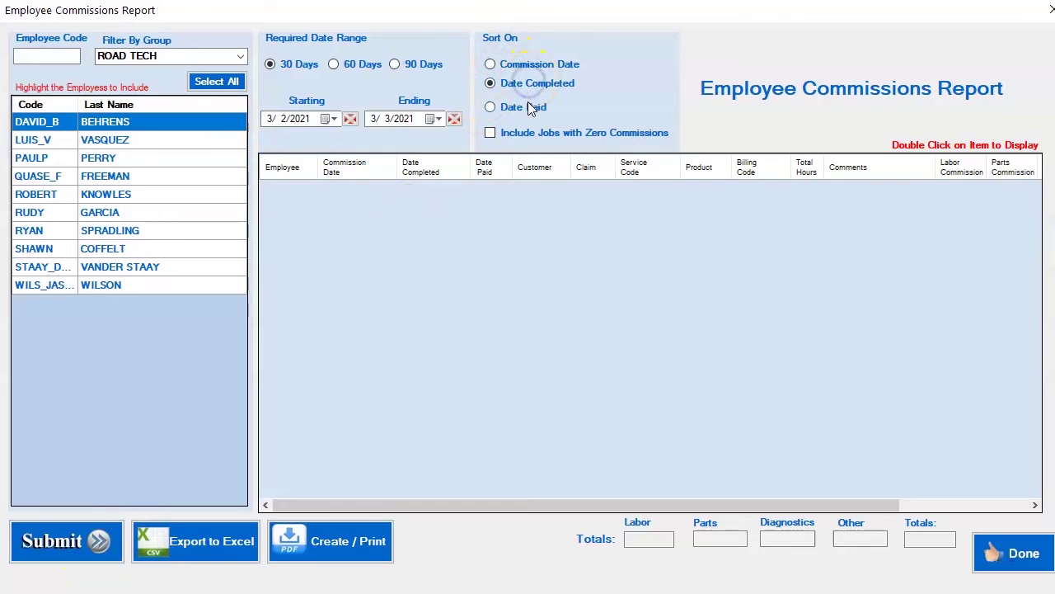
pyautogui.click(532, 111)
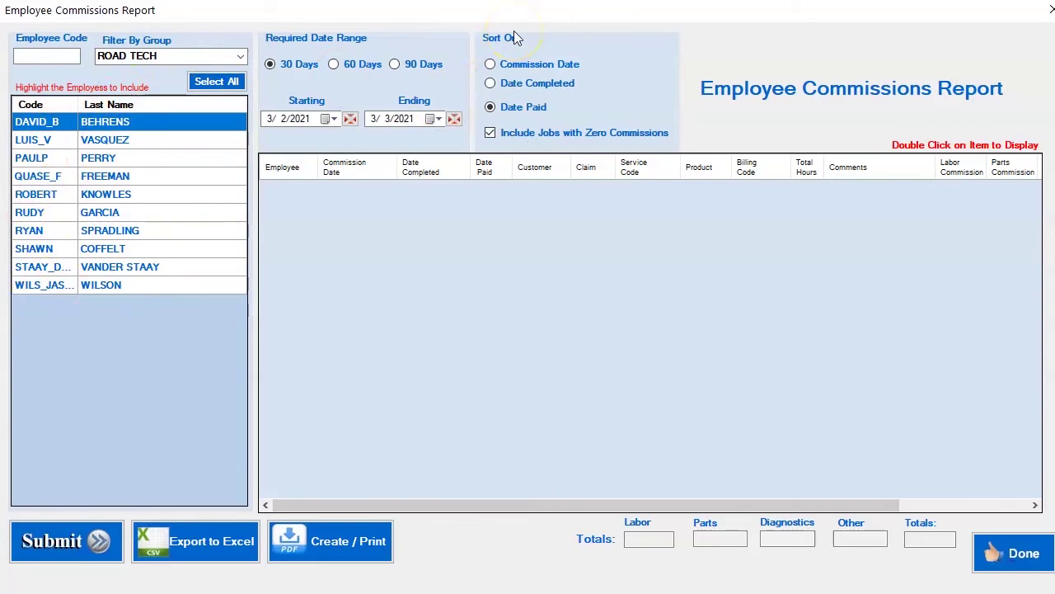
pyautogui.click(511, 66)
# - Select only the second-to-last employee in the ROAD TECH list and compile the commissions report
pyautogui.click(56, 269)
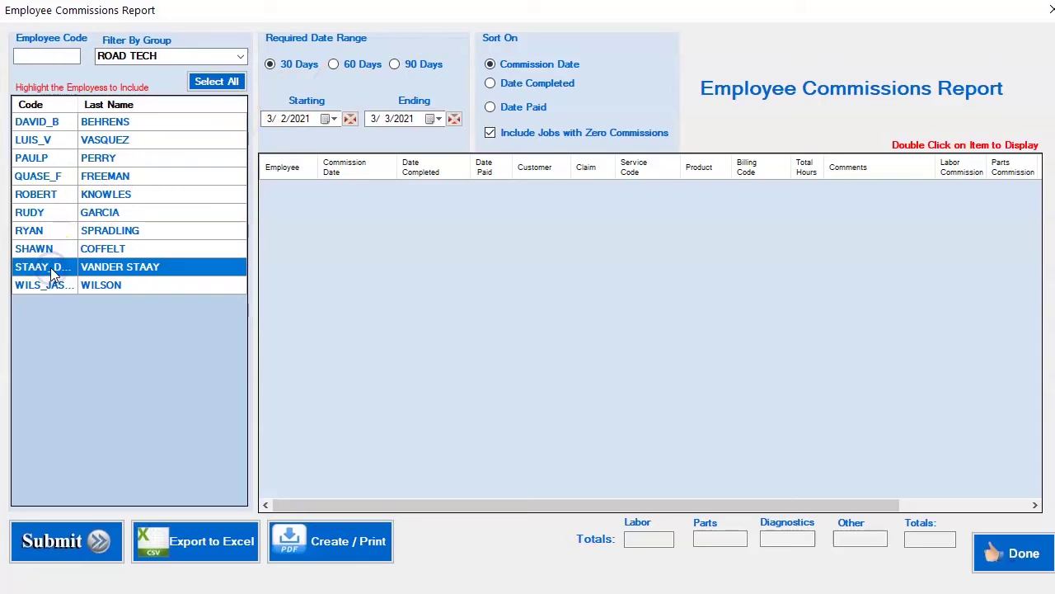
pyautogui.click(90, 543)
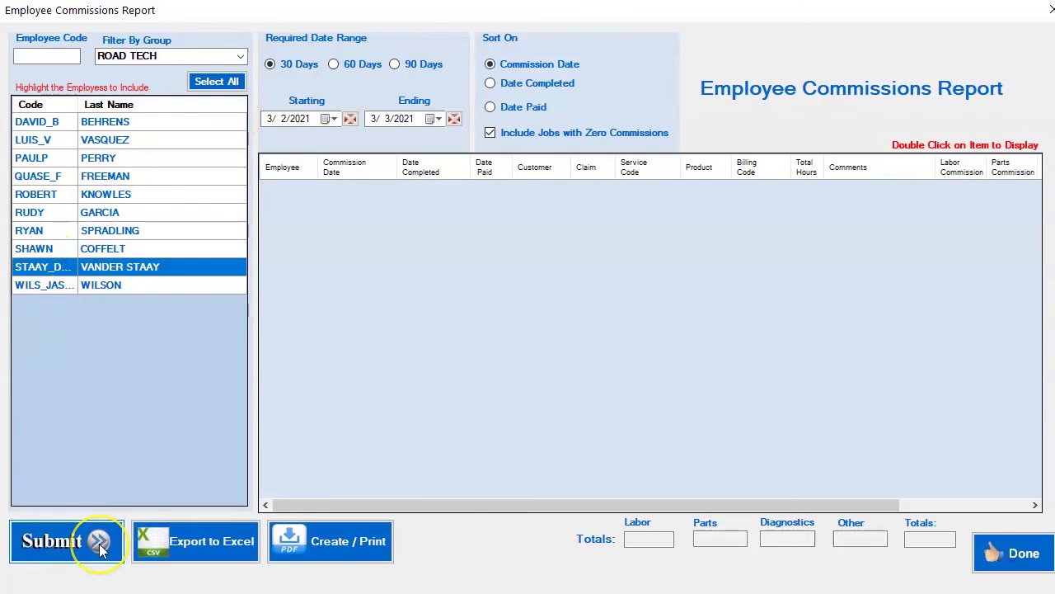
pyautogui.click(100, 550)
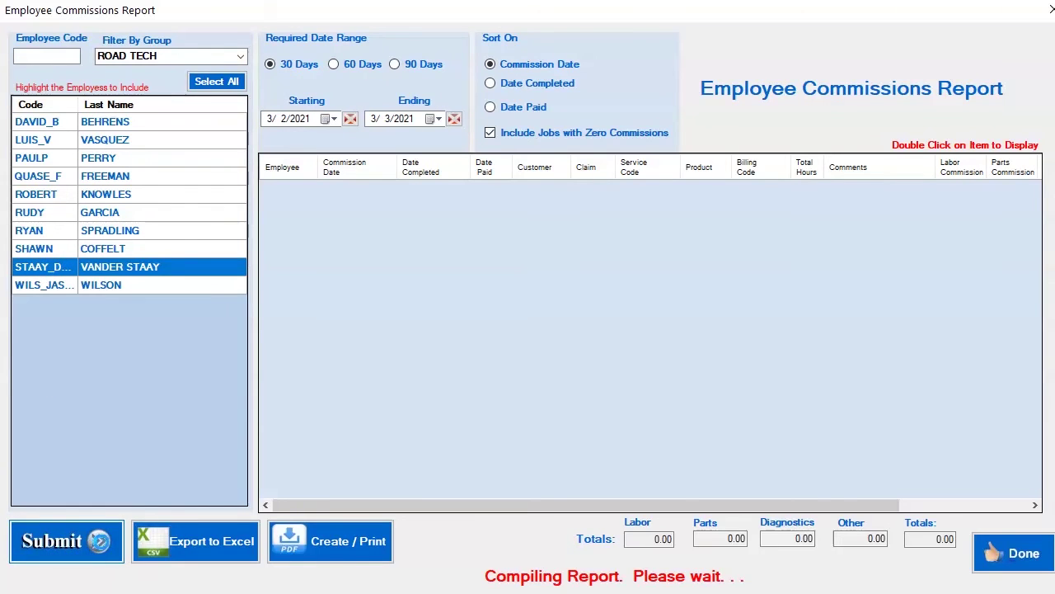
pyautogui.click(490, 133)
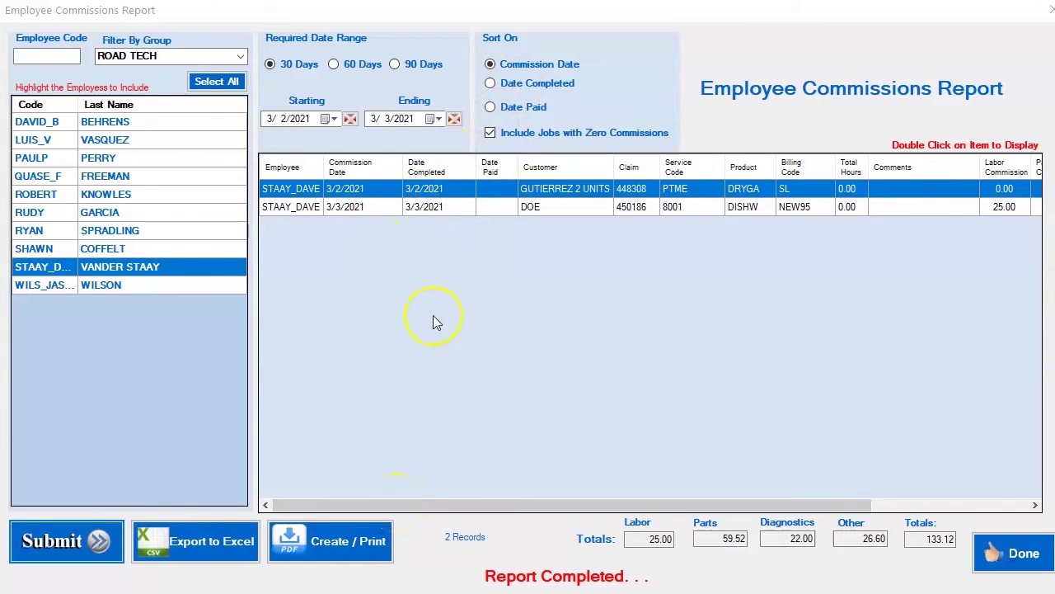
# - Try selecting all ROAD TECH employees, and return to selecting only the second-to-last one
pyautogui.click(437, 506)
pyautogui.moveTo(437, 507); pyautogui.dragTo(386, 496)
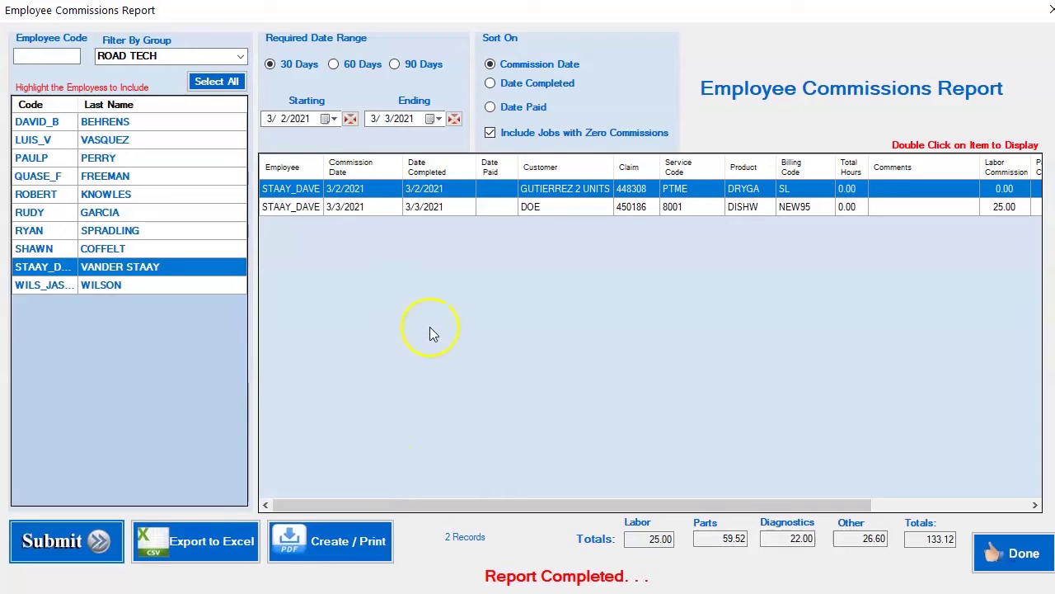
pyautogui.click(198, 85)
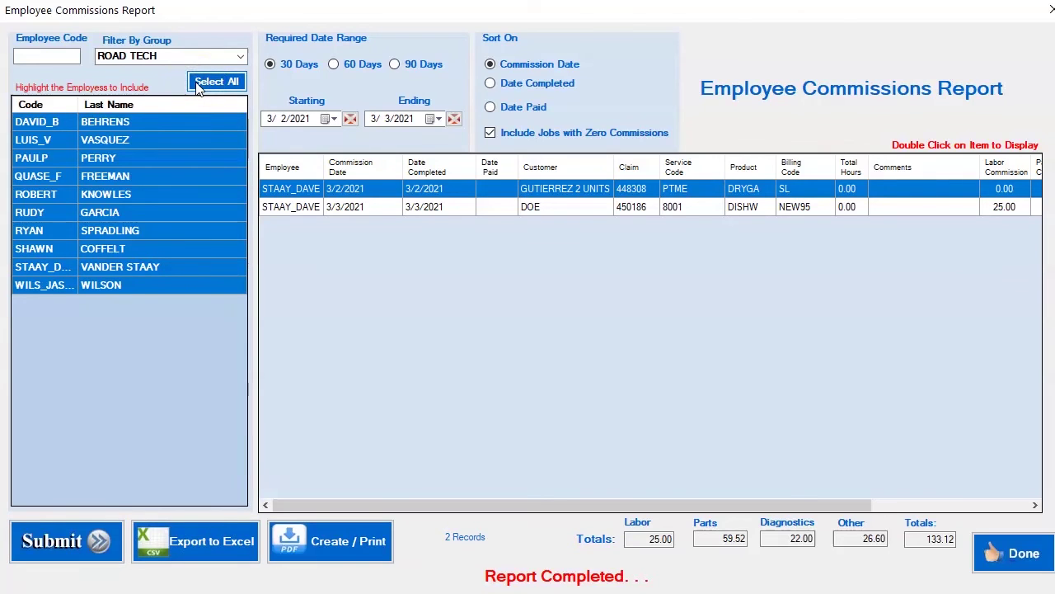
pyautogui.click(128, 265)
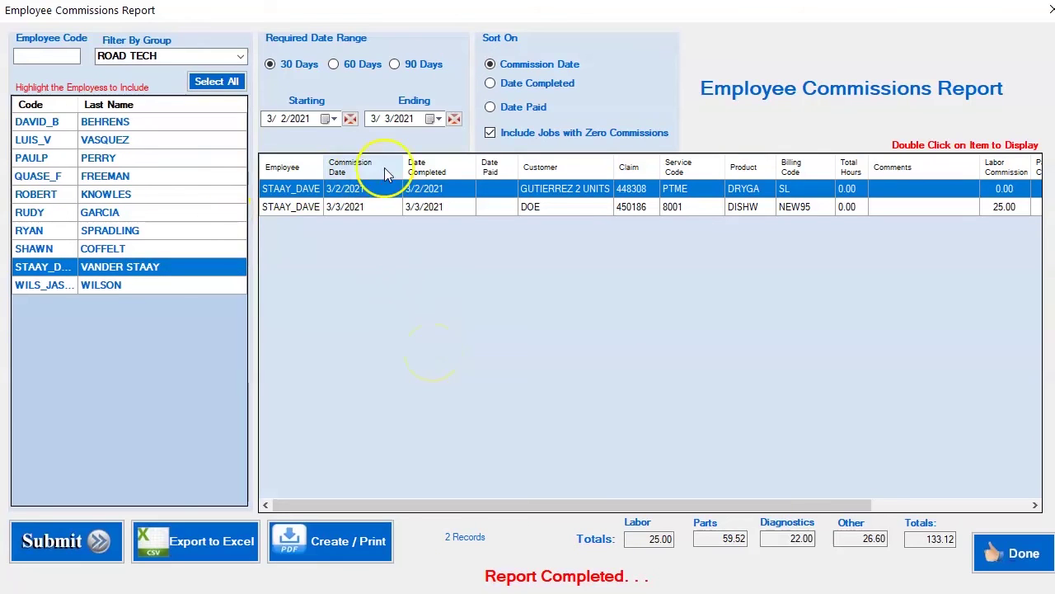
# - Export the compiled commissions report to Excel and look over its columns through Total Commission
pyautogui.click(206, 547)
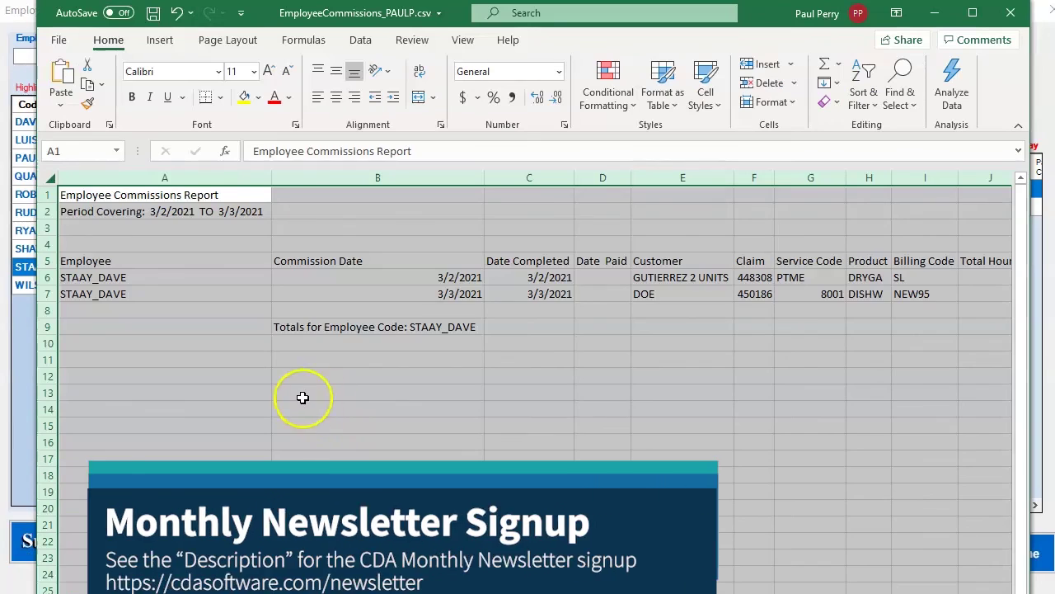
pyautogui.click(304, 406)
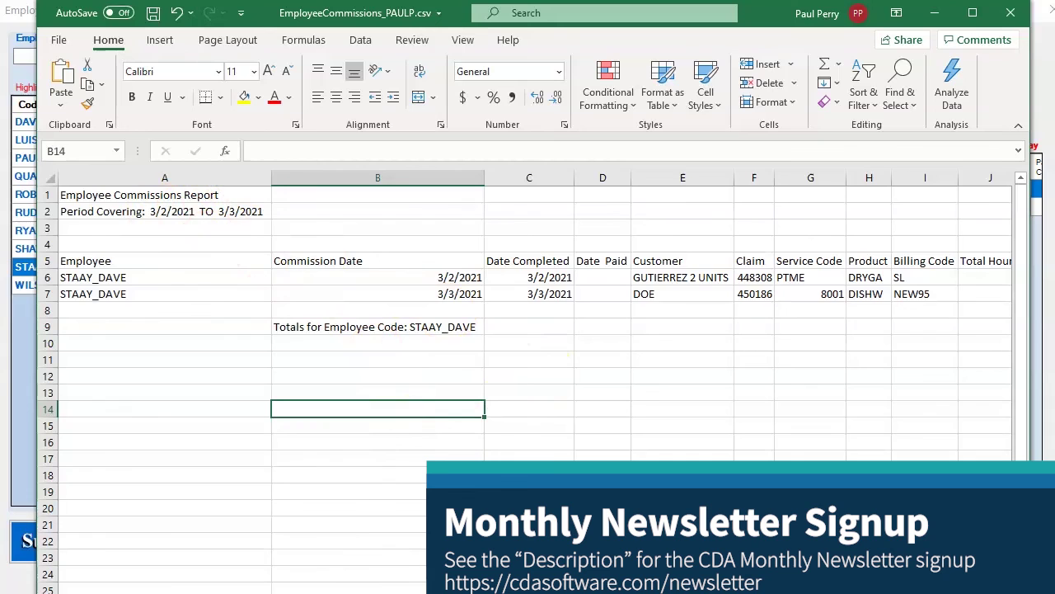
pyautogui.hscroll(5, 535, 382)
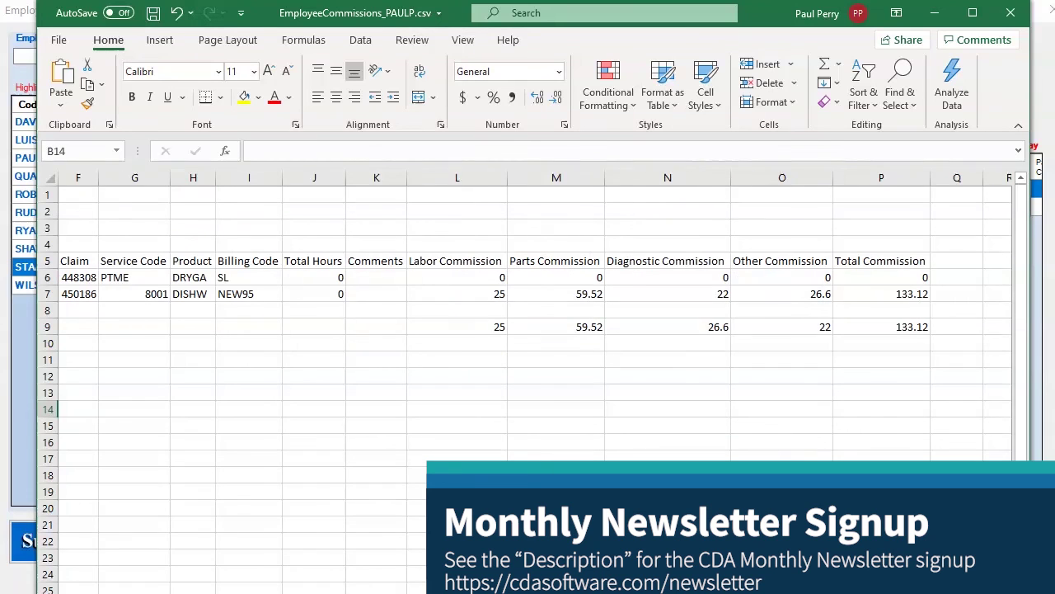
pyautogui.hscroll(-5, 534, 381)
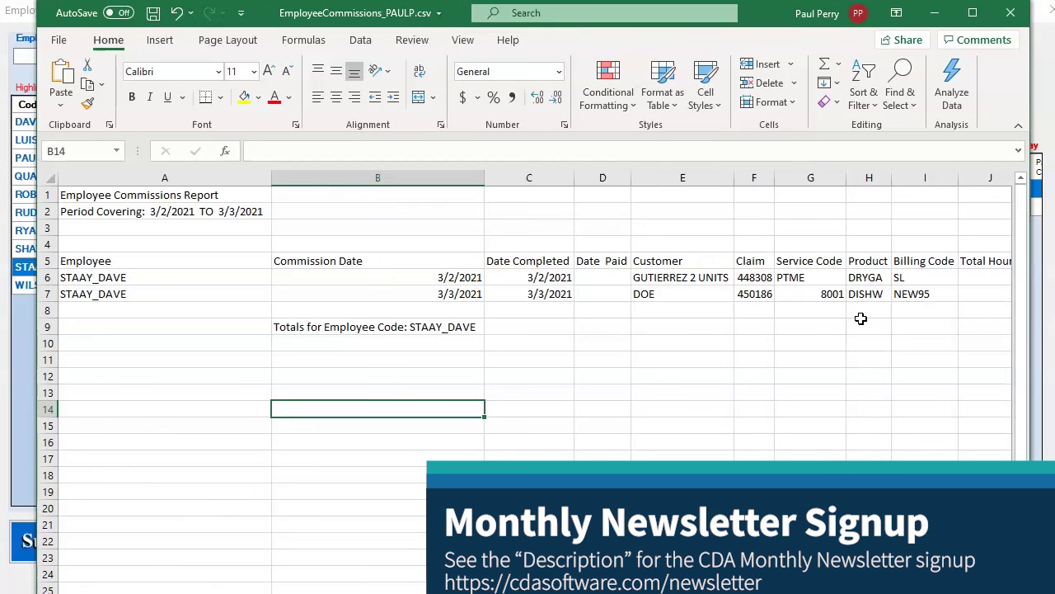
# - Minimize the exported spreadsheet and the PDF version of the commissions report
pyautogui.click(935, 14)
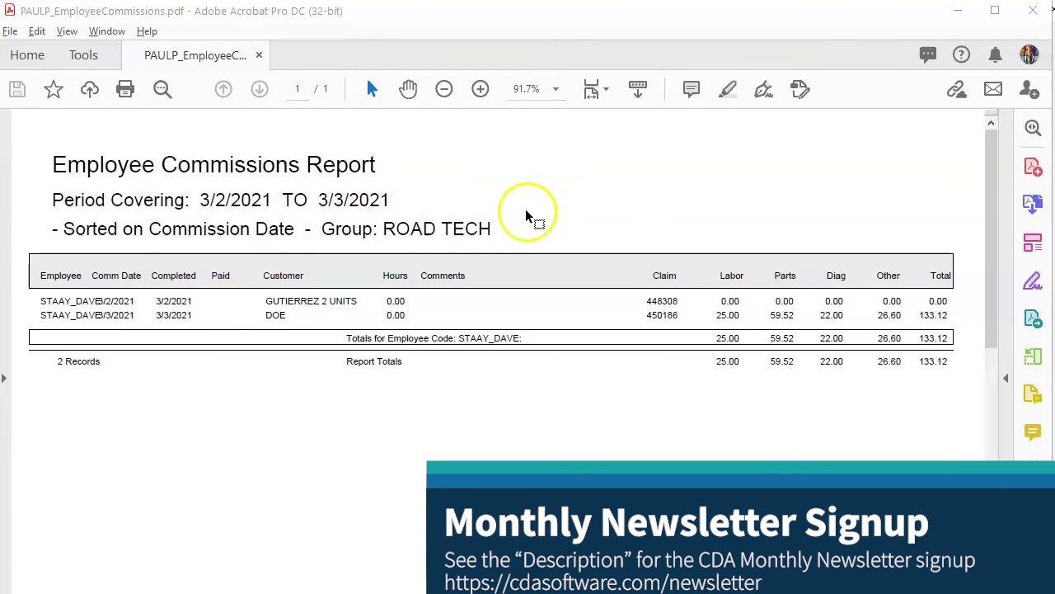
pyautogui.click(957, 11)
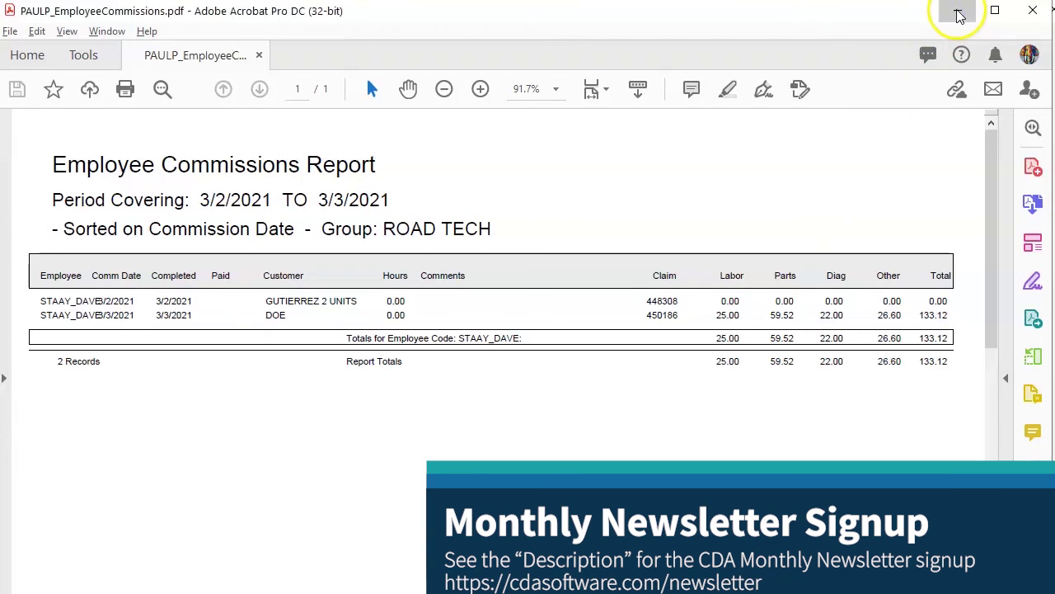
# - Review the employee setup utilities and the location of the Employee Commissions Report among the invoice reports
pyautogui.click(234, 13)
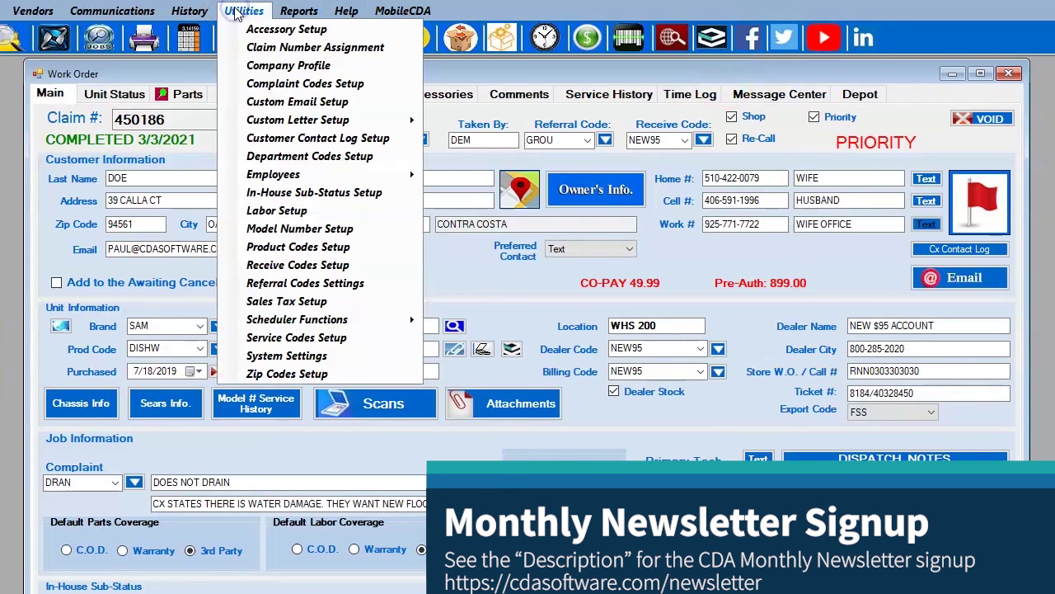
pyautogui.click(240, 15)
pyautogui.click(240, 15)
pyautogui.moveTo(417, 178)
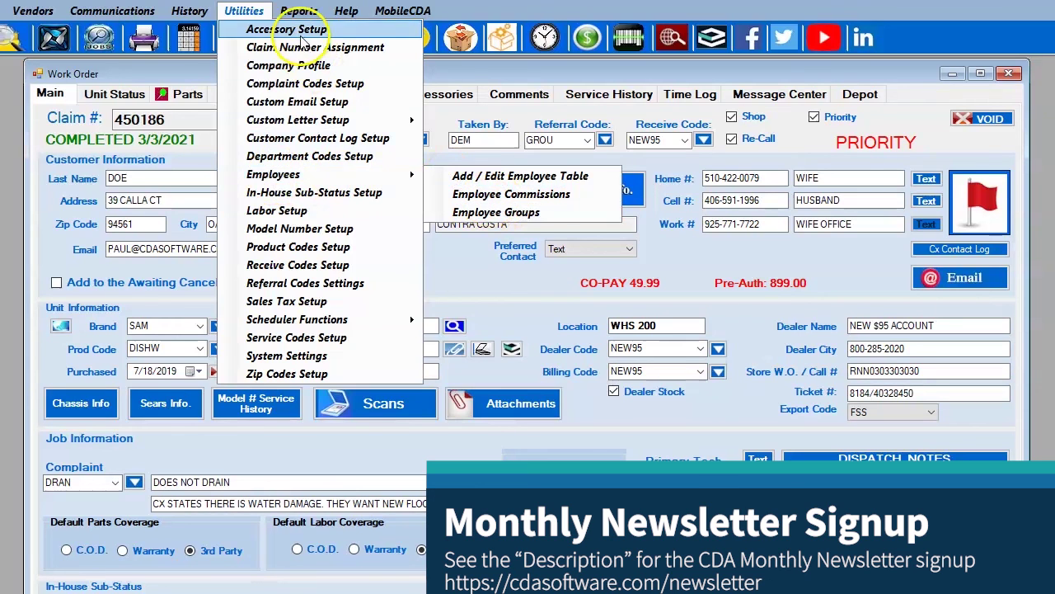
pyautogui.click(244, 10)
pyautogui.click(299, 11)
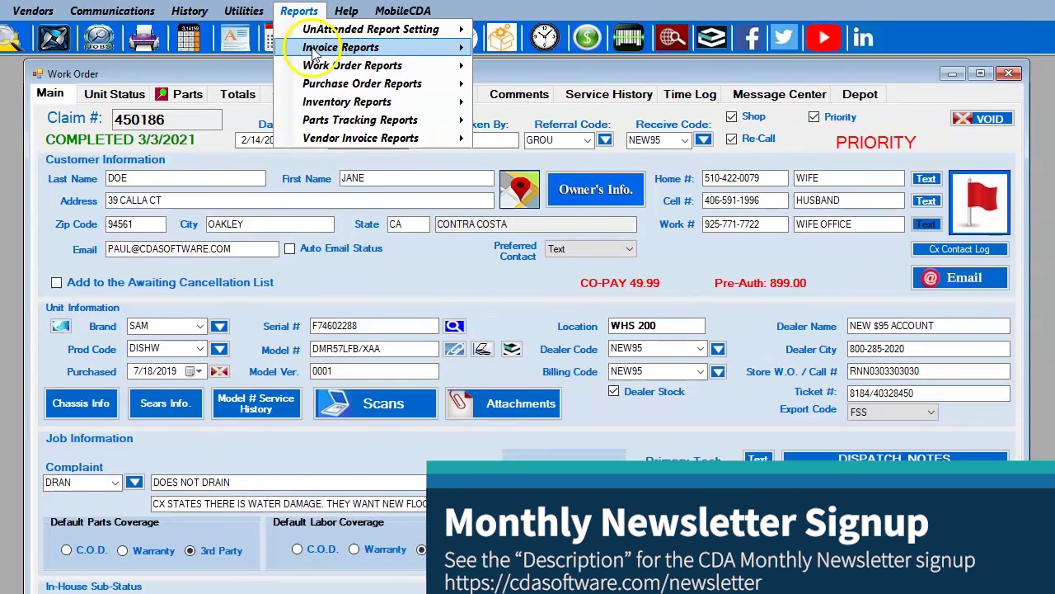
pyautogui.moveTo(317, 51)
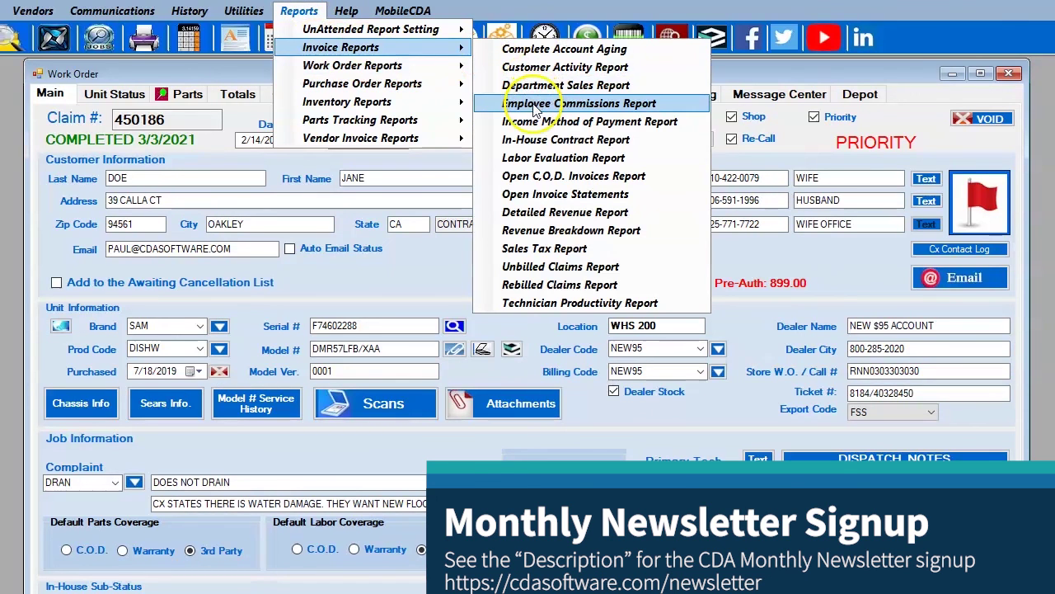
pyautogui.click(602, 105)
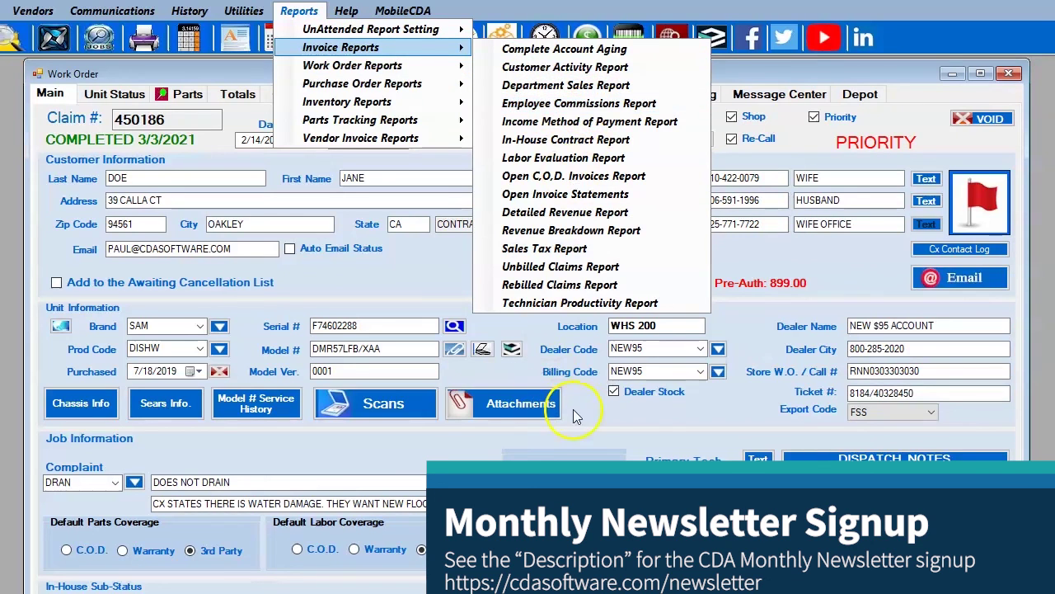